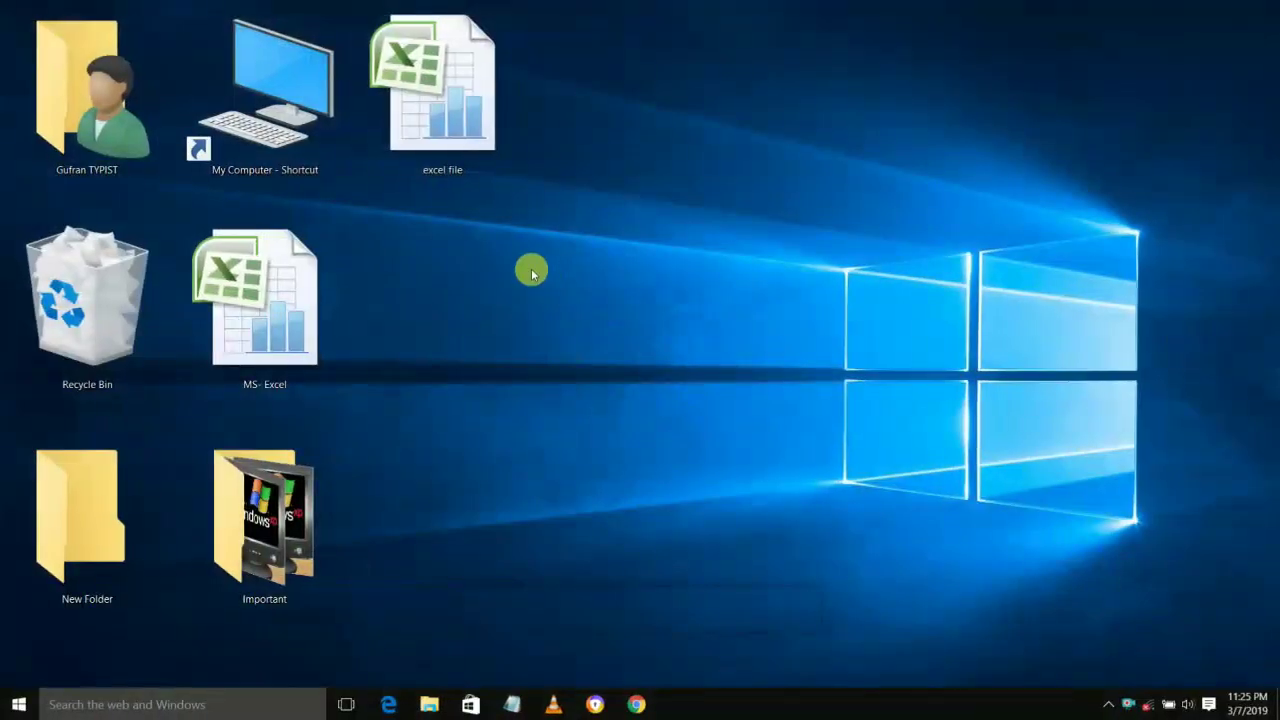
Refresh the desktop twice, then open the 'excel file' workbook in Excel.
right_click(531, 269)
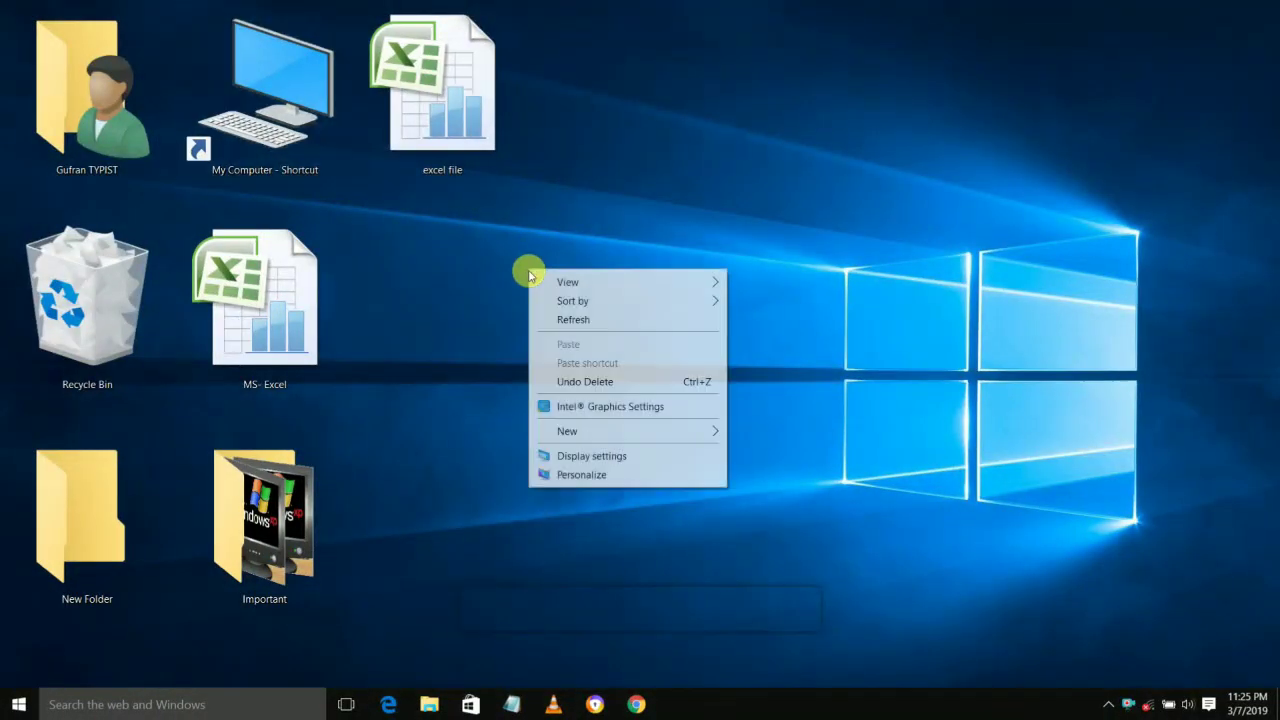
left_click(534, 320)
right_click(518, 287)
left_click(536, 335)
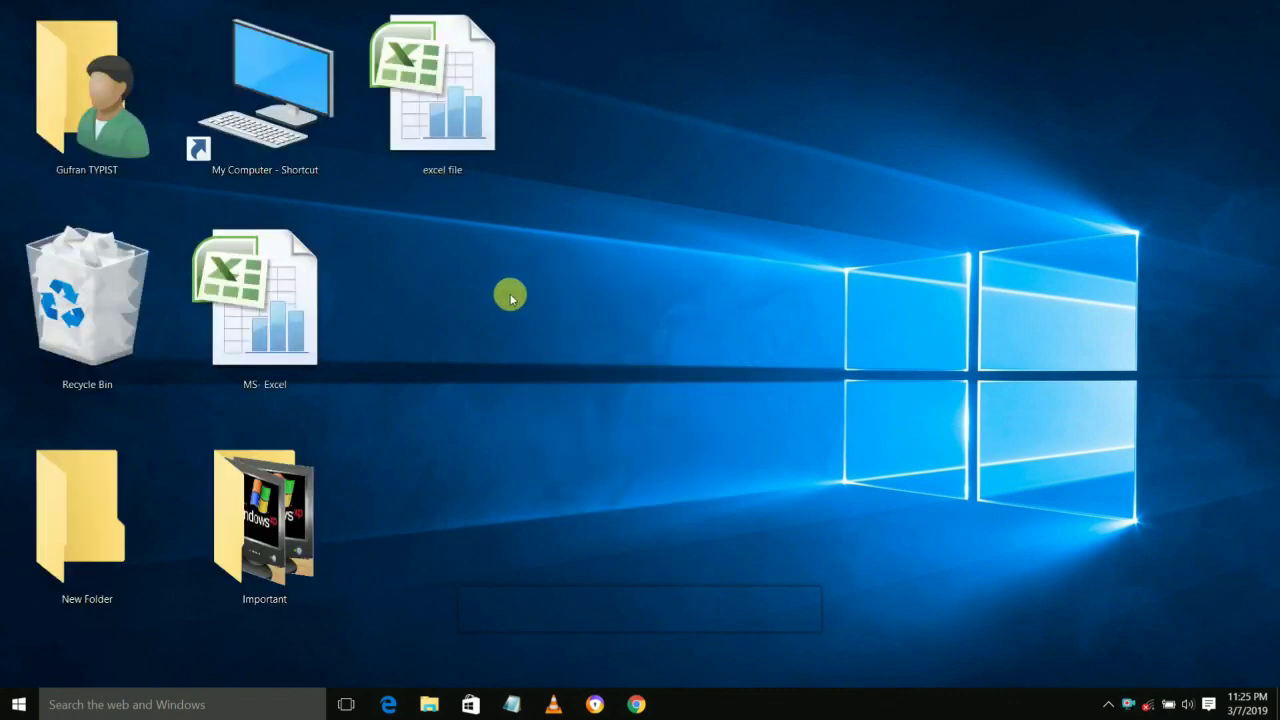
left_click(473, 152)
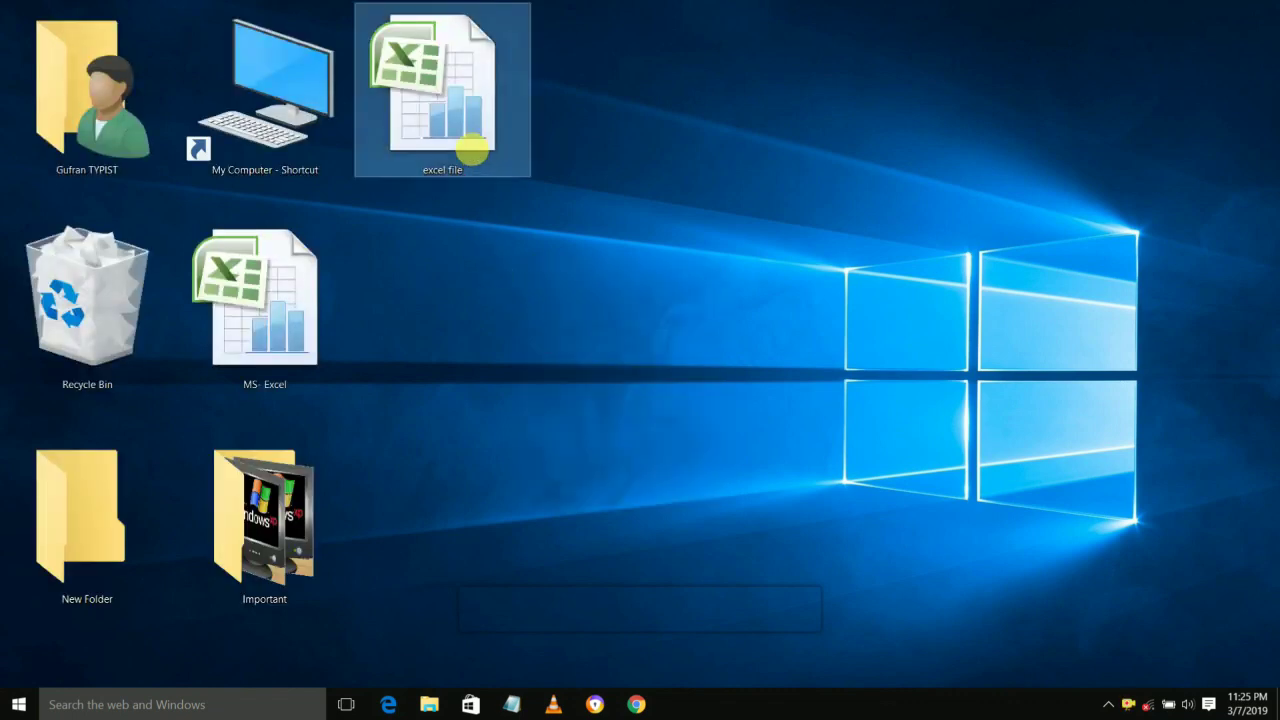
double_click(473, 152)
left_click(334, 352)
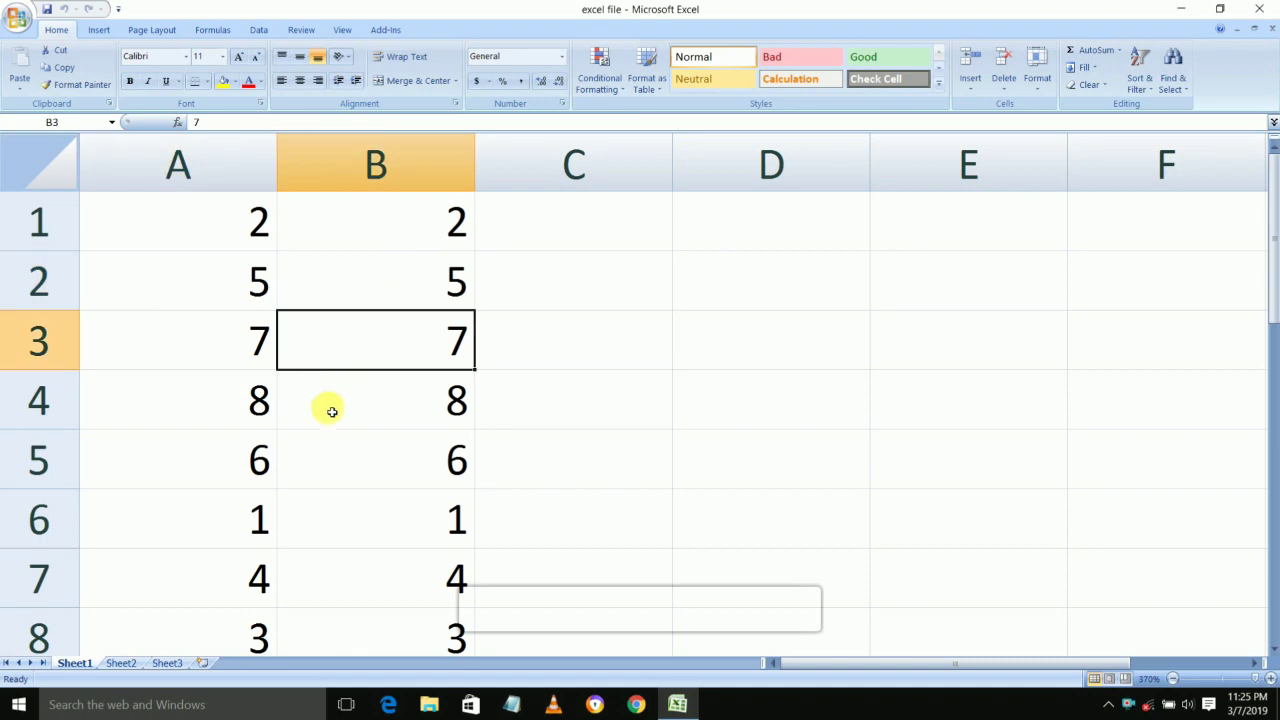
left_click(350, 447)
left_click(366, 514)
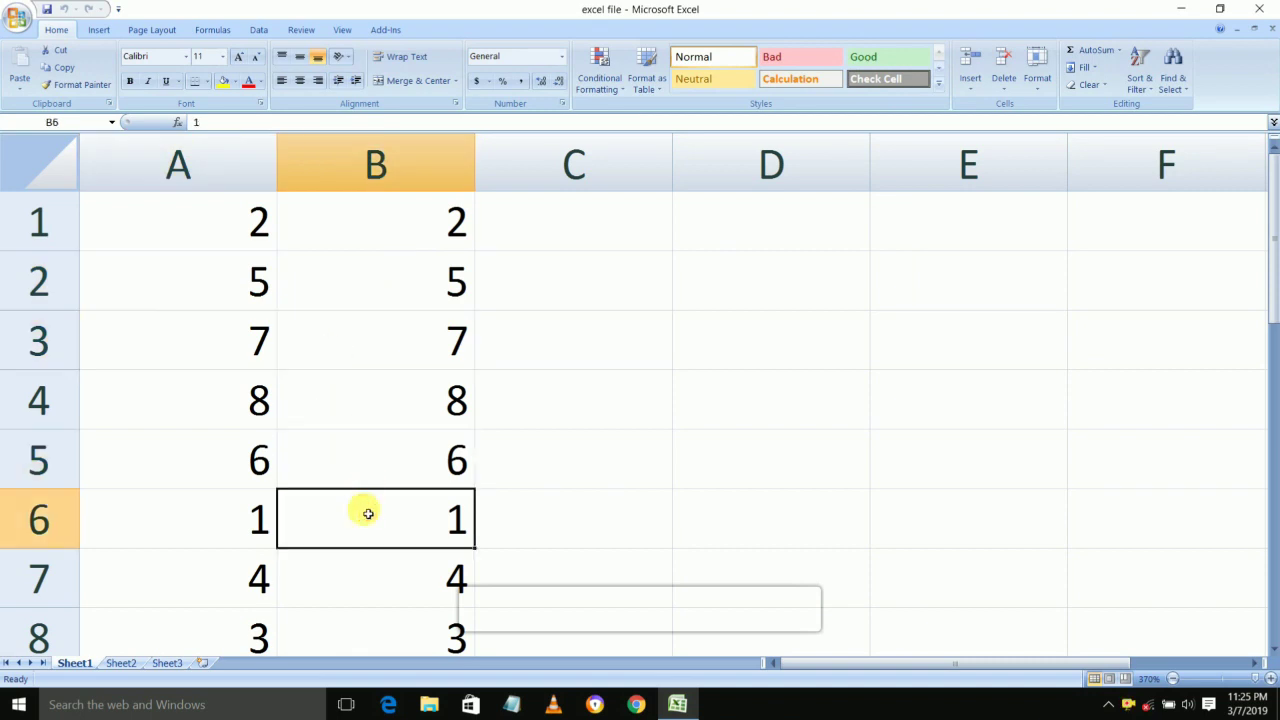
key("Right")
key("Down")
key("Right")
key("Up")
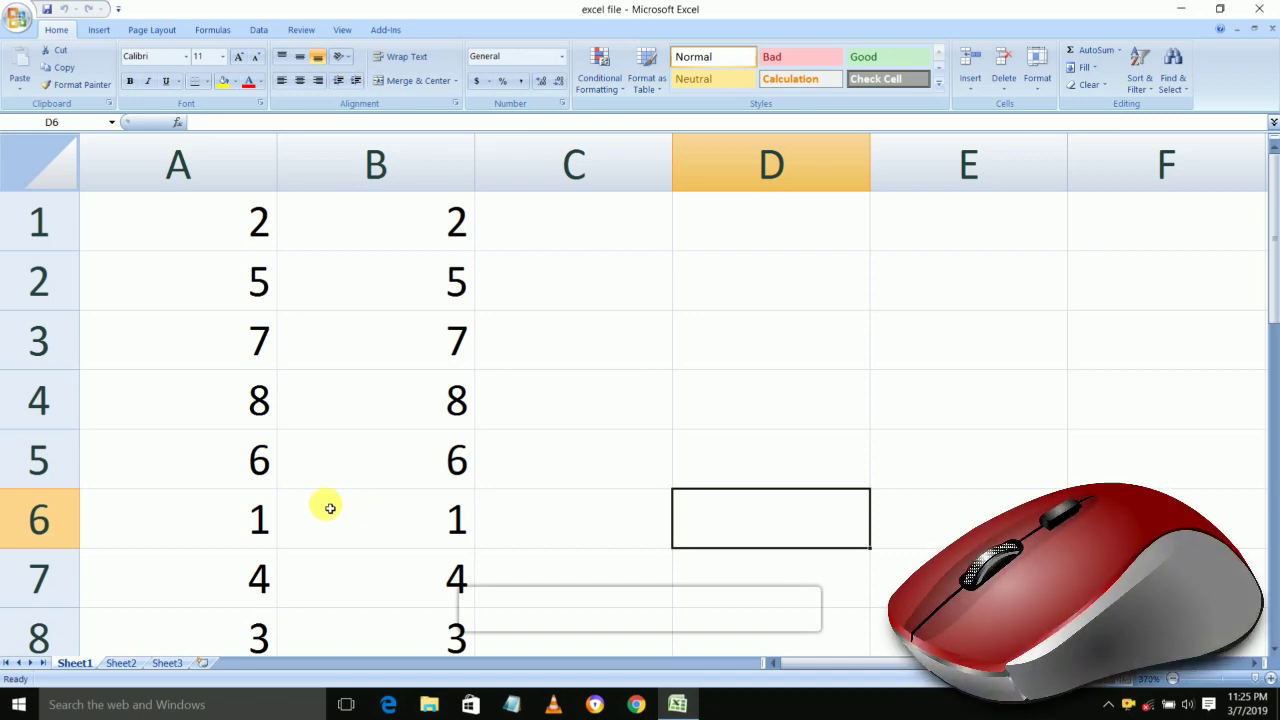
left_click(68, 455)
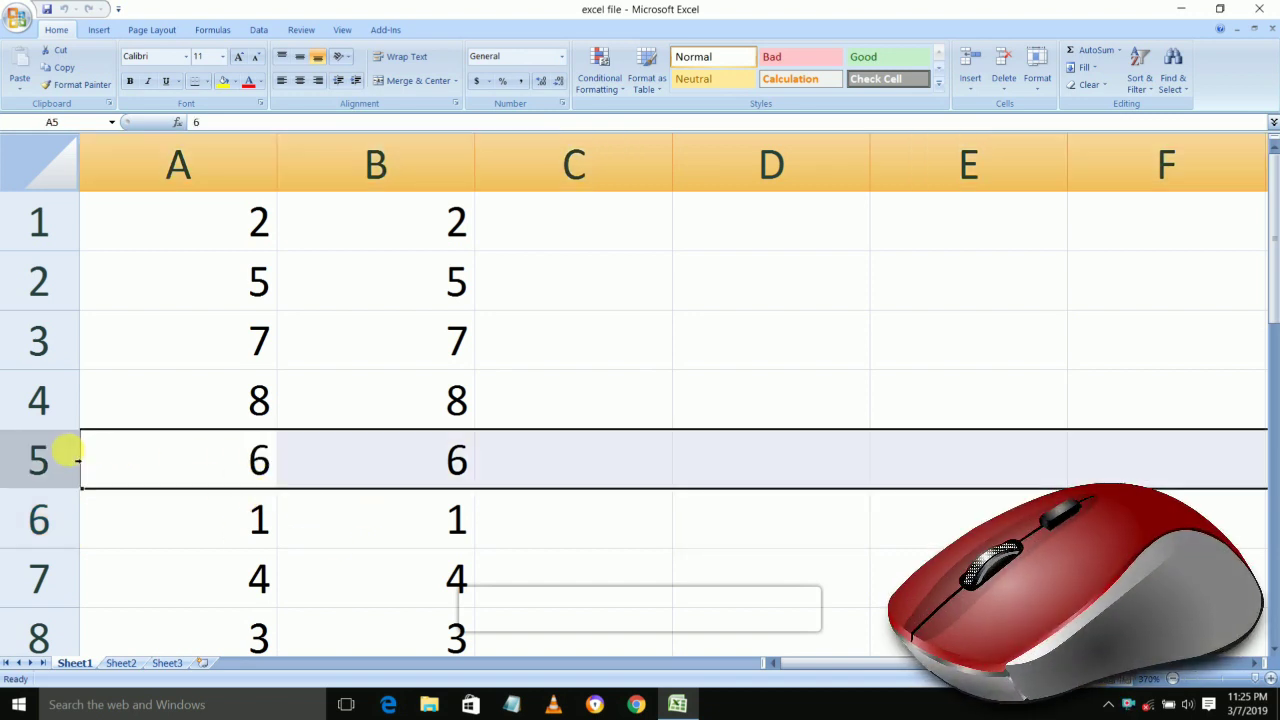
right_click(68, 462)
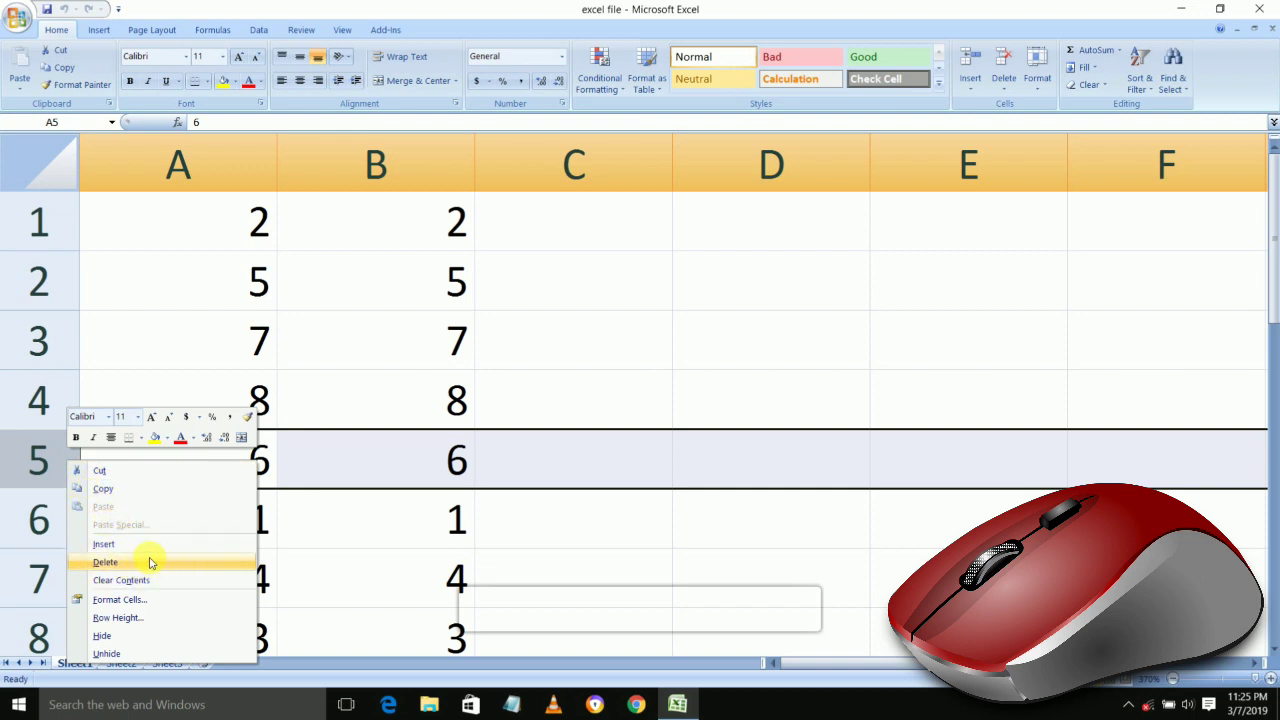
key("Escape")
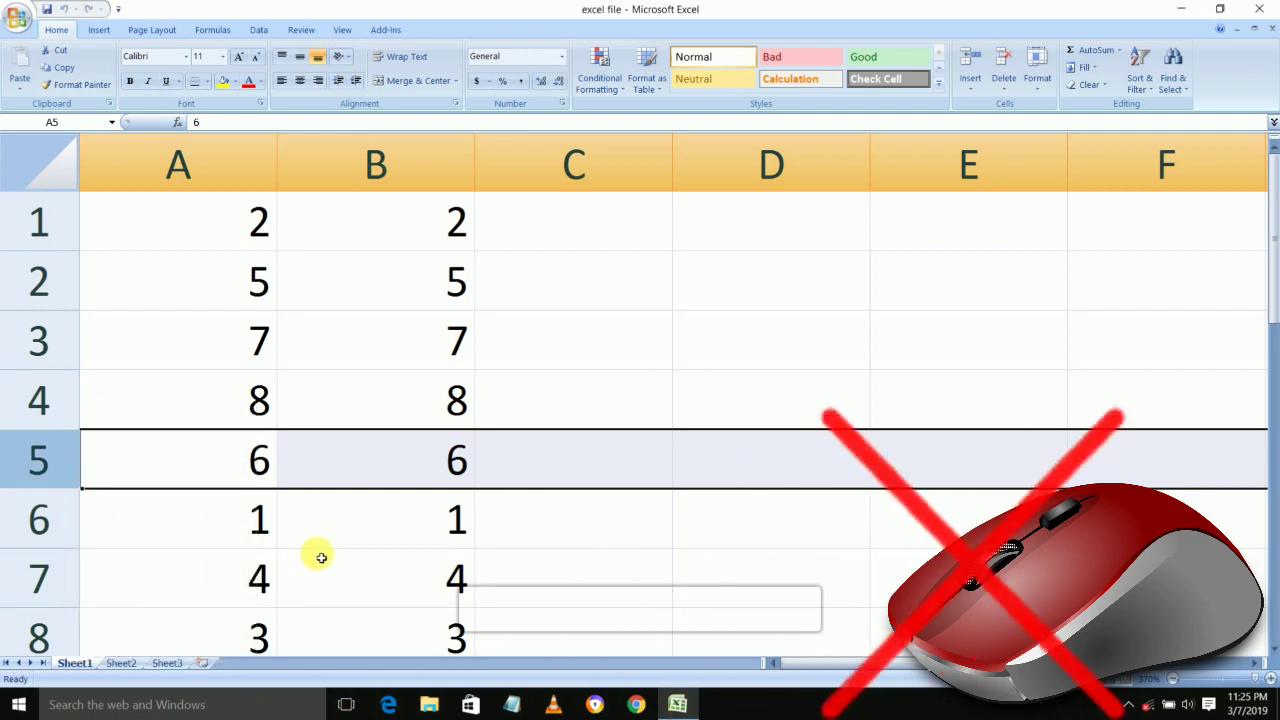
left_click(321, 557)
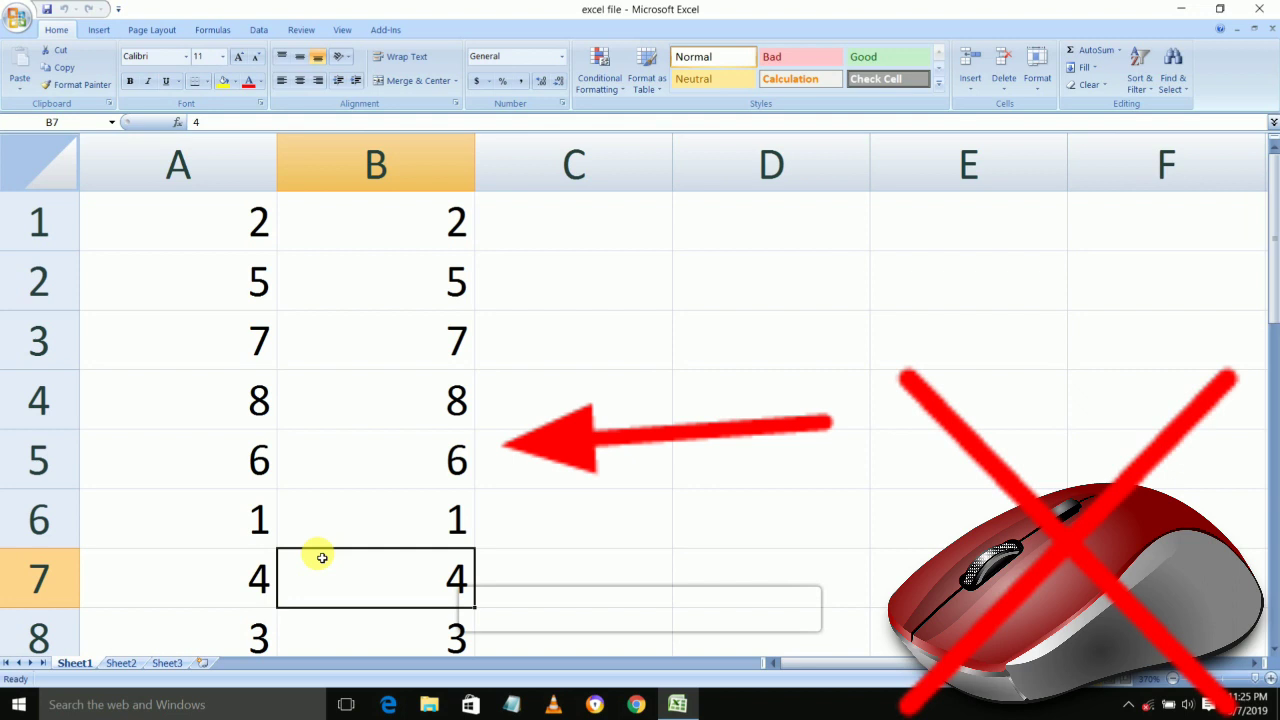
key("Up")
key("Up")
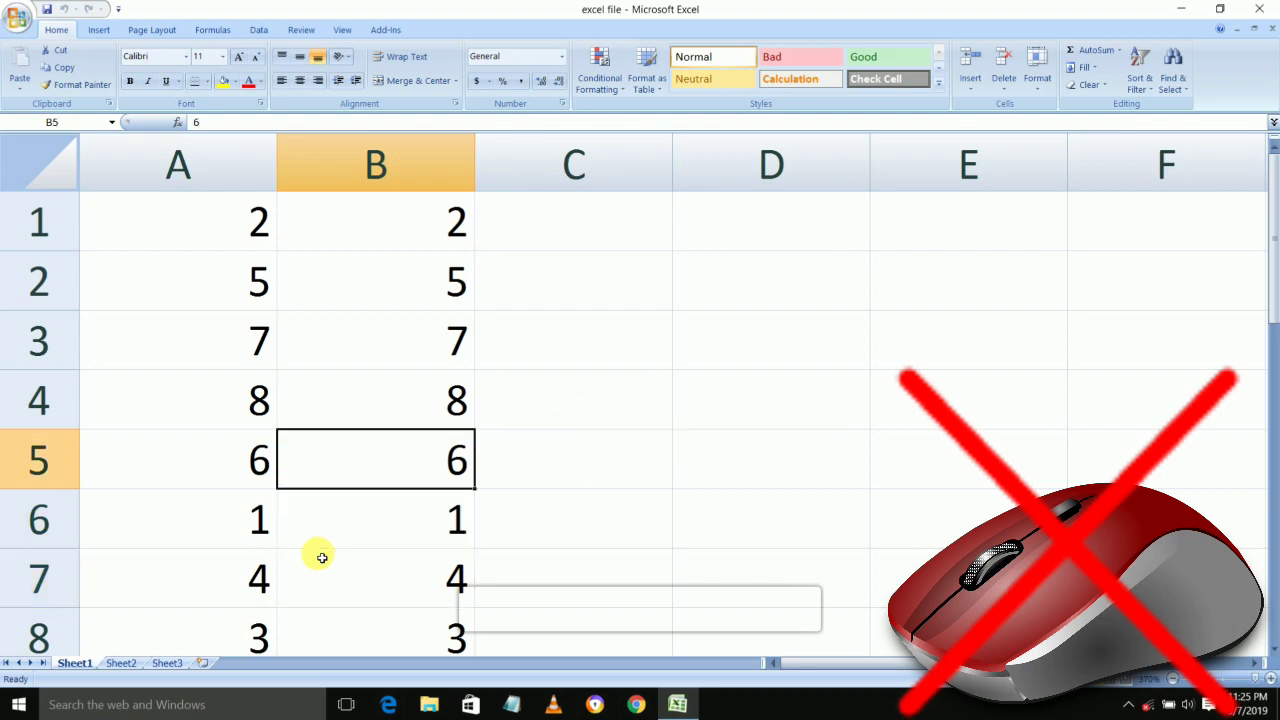
key("Down")
key("Right")
key("Up")
key("Left")
key("Left")
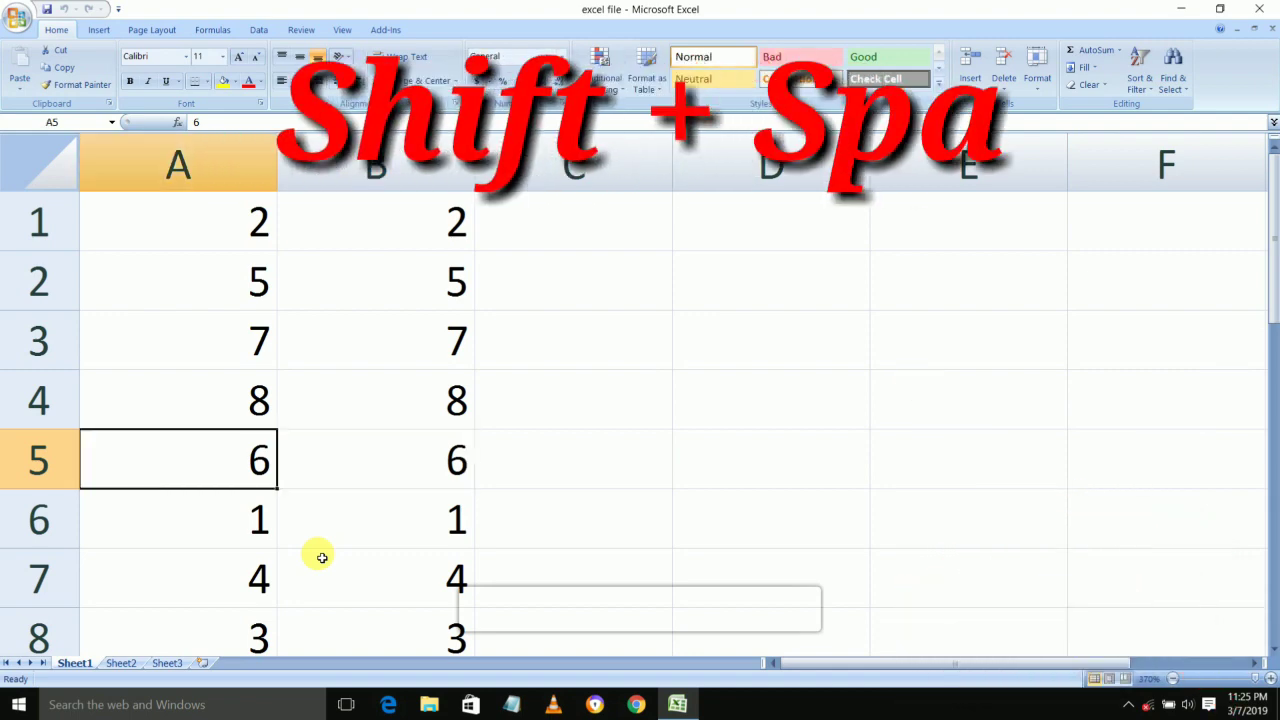
Delete row 5 holding the 6s, then delete cell A5 with Shift cells up.
key("shift+space")
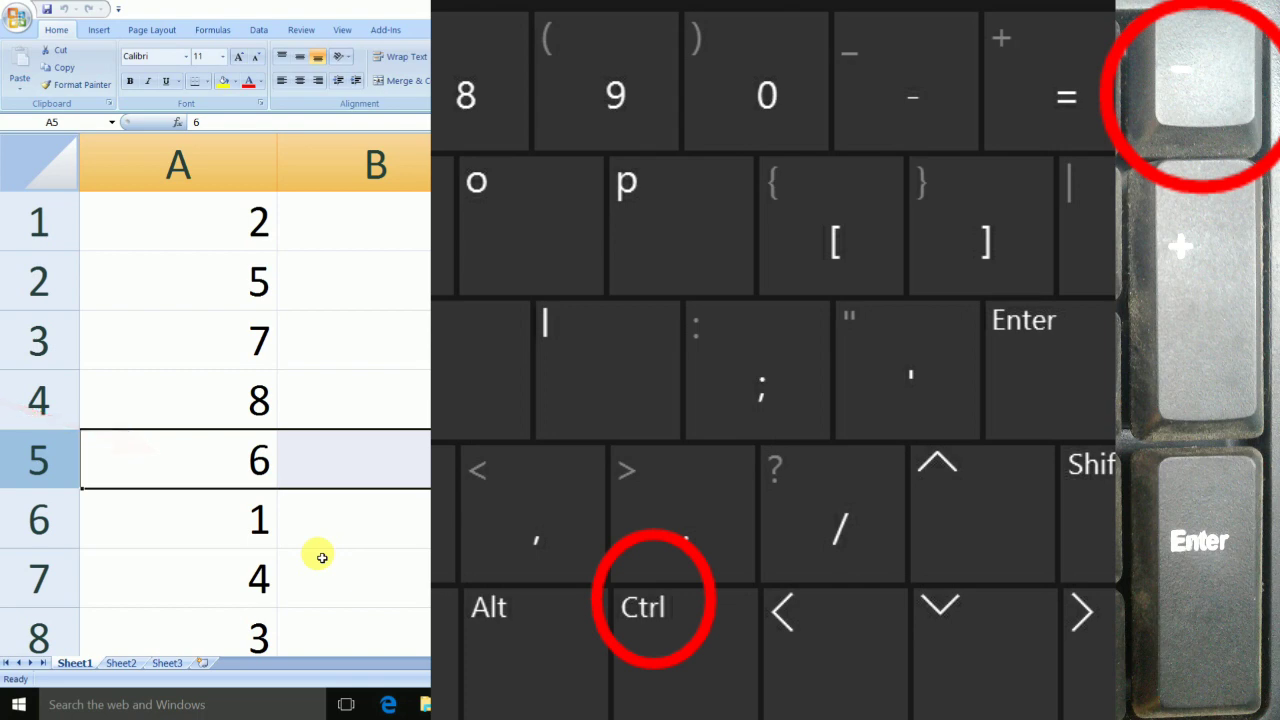
key("ctrl+minus")
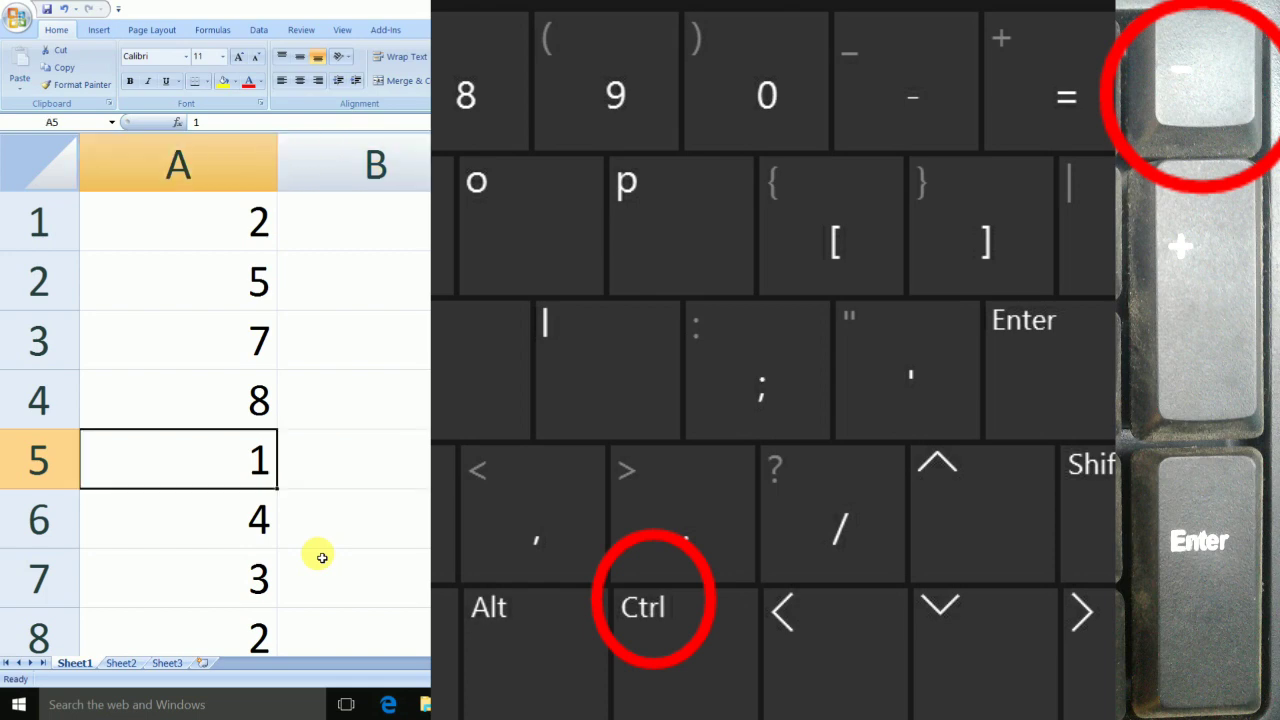
key("ctrl+minus")
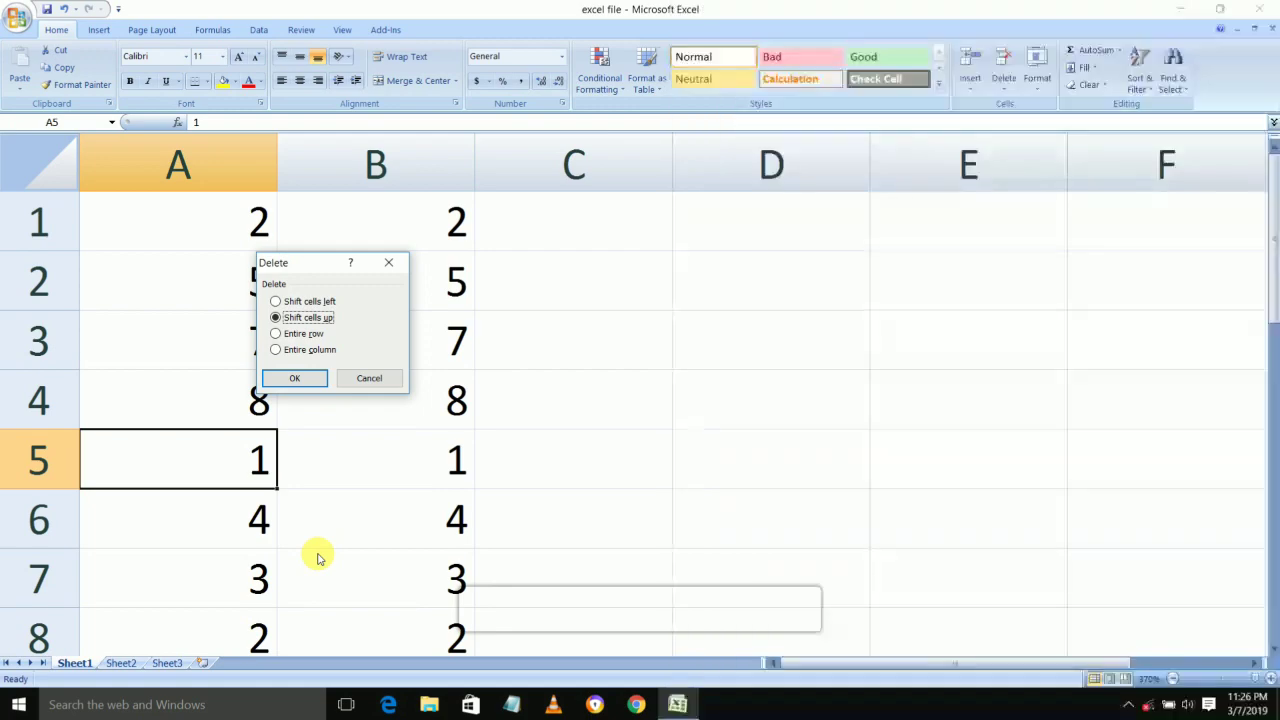
key("Return")
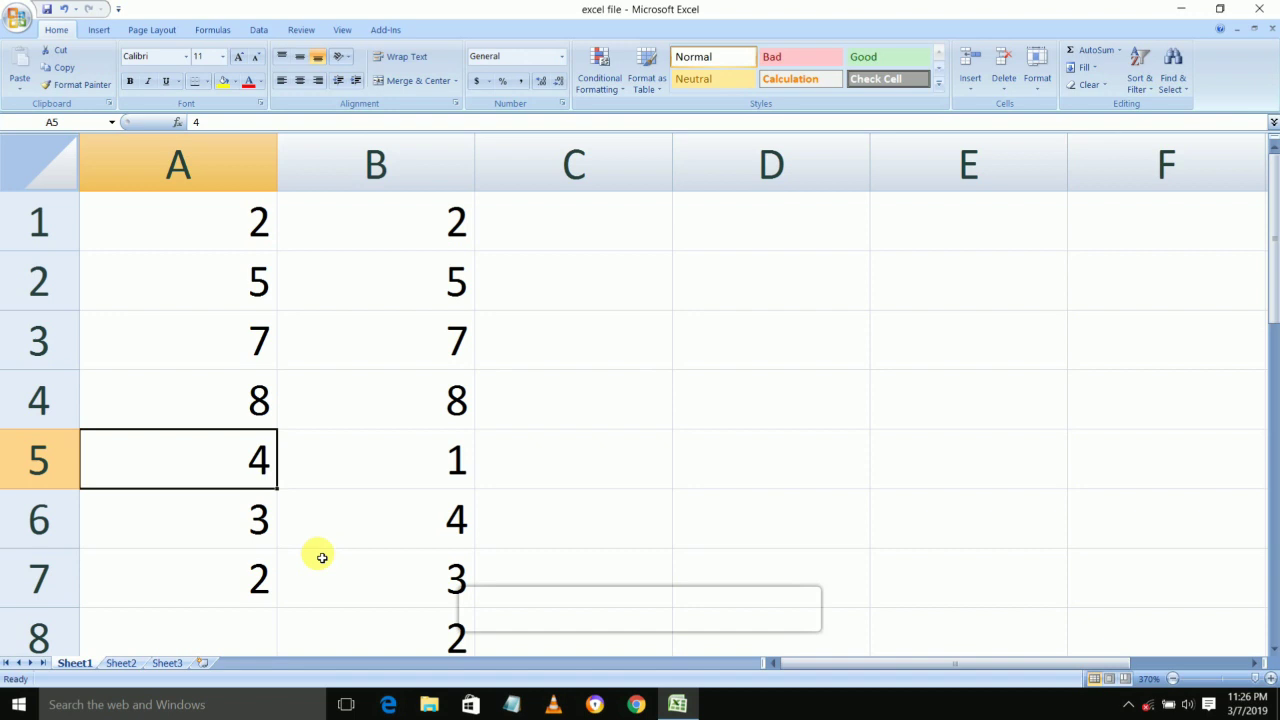
Undo the deletions to restore the original numbers, then select row 5 from cell B5.
key("ctrl+z")
key("ctrl+z")
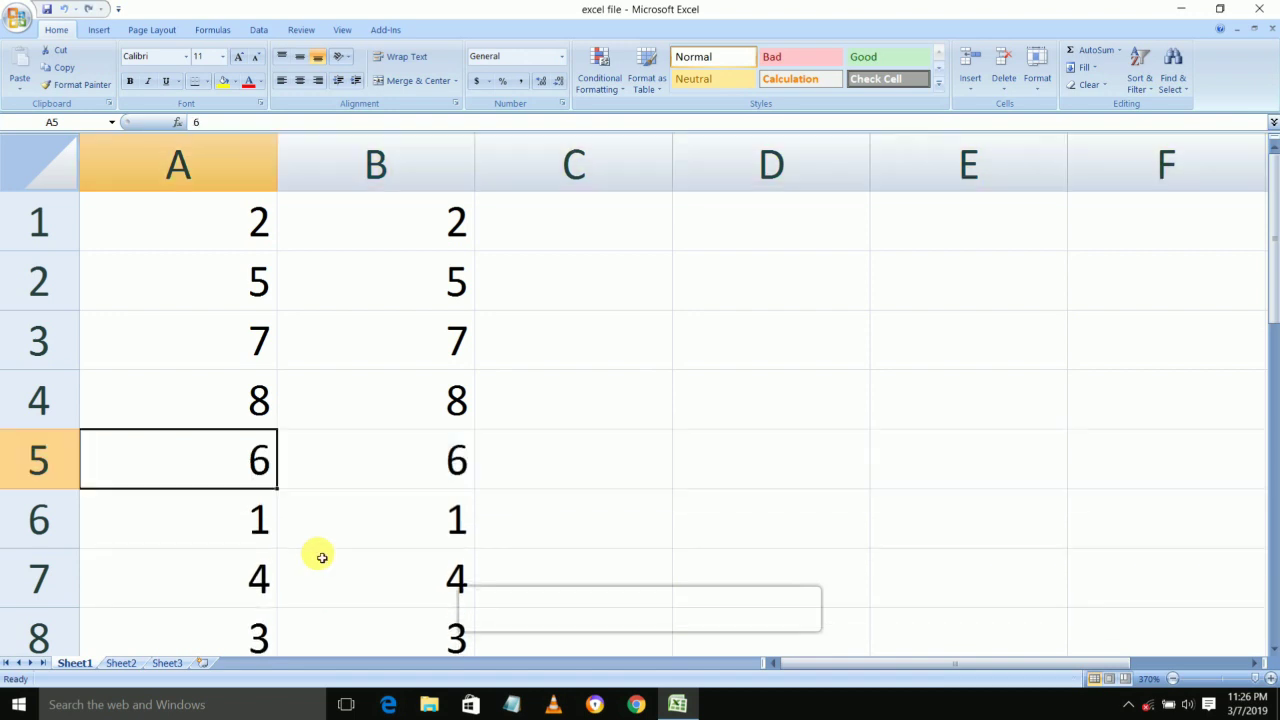
key("Down")
key("Up")
key("Right")
key("Left")
key("Right")
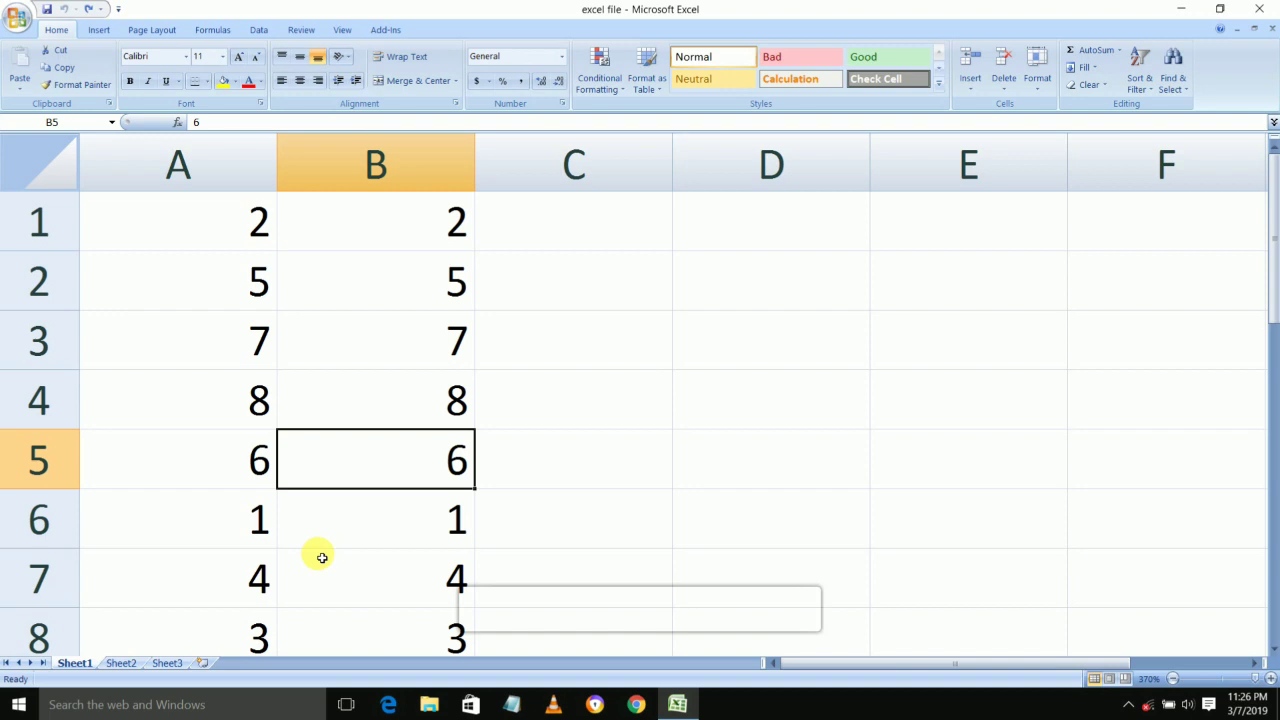
key("shift+space")
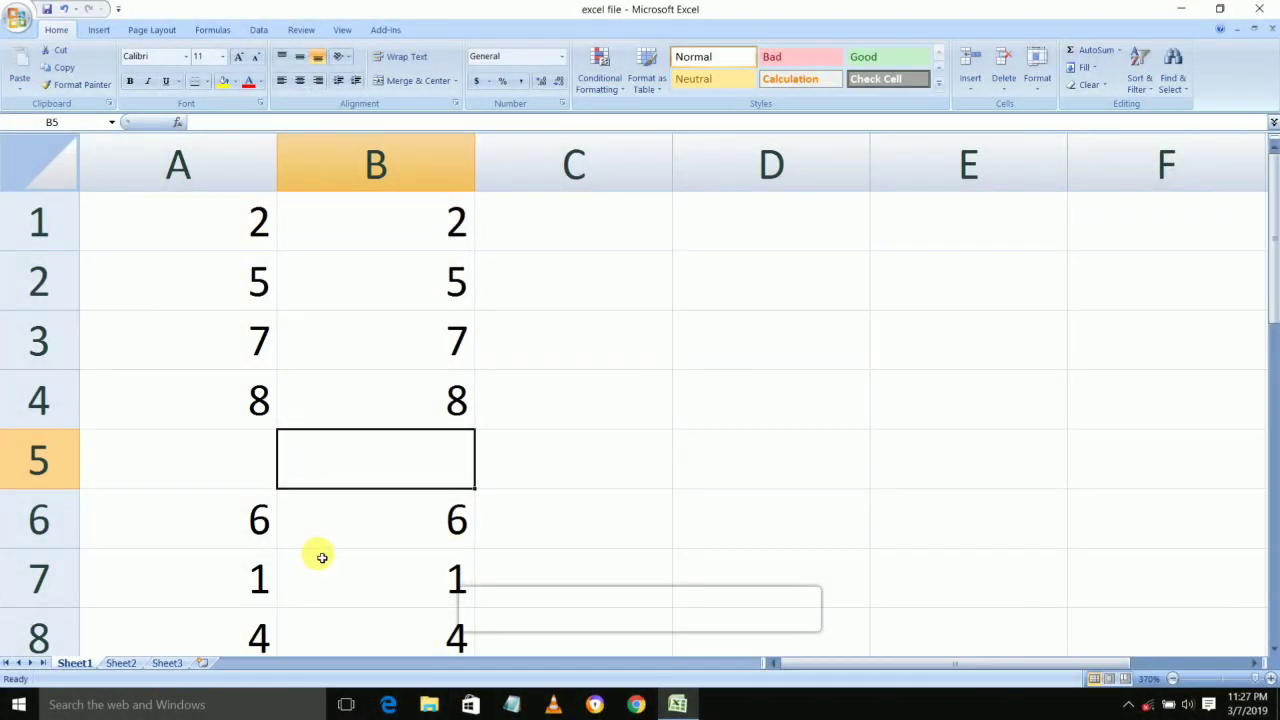
Delete the empty row 5 with Ctrl+-.
key("Left")
key("Right")
key("shift+space")
key("ctrl+minus")
Insert an empty cell at A5, shifting the rest of column A down.
key("Left")
key("Right")
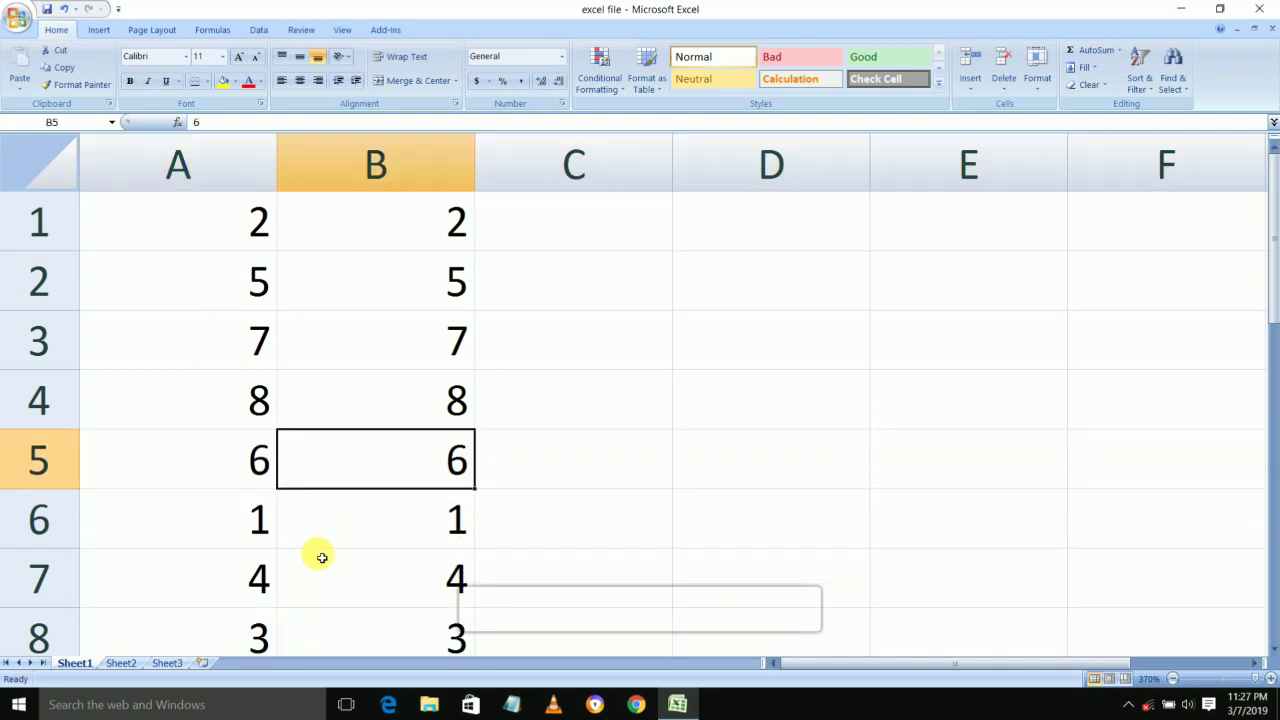
key("Left")
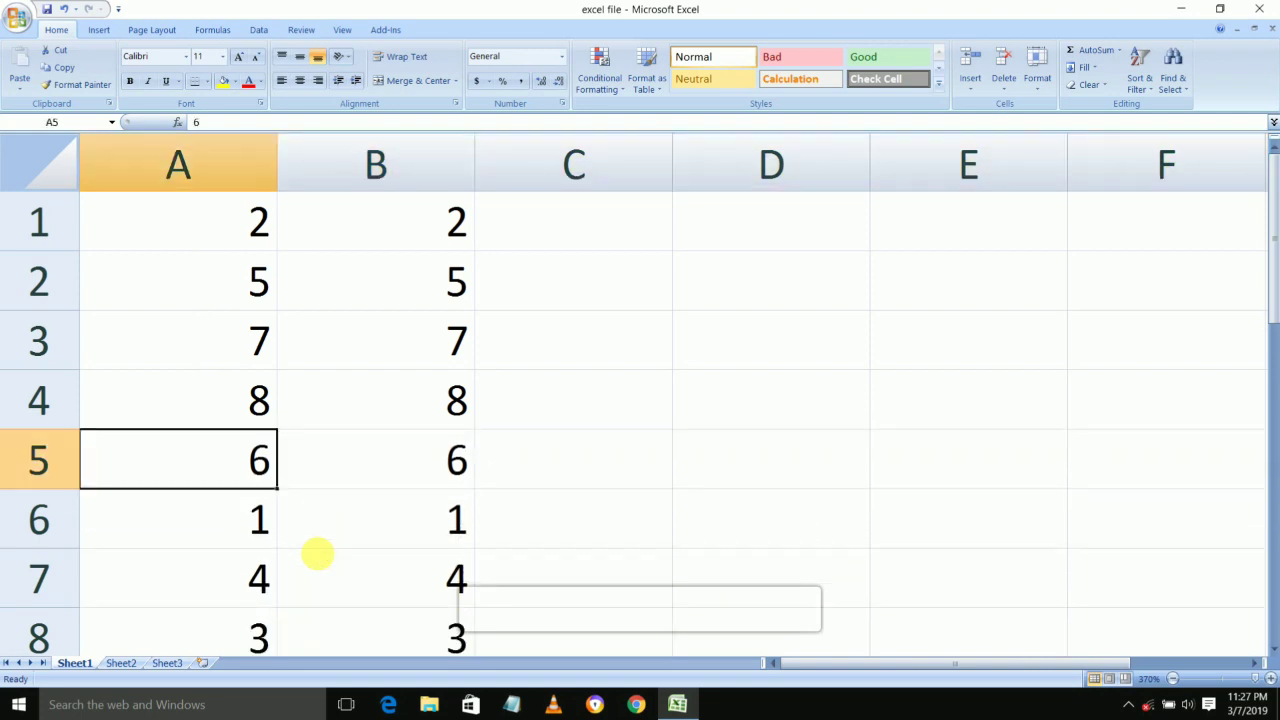
key("ctrl+shift+plus")
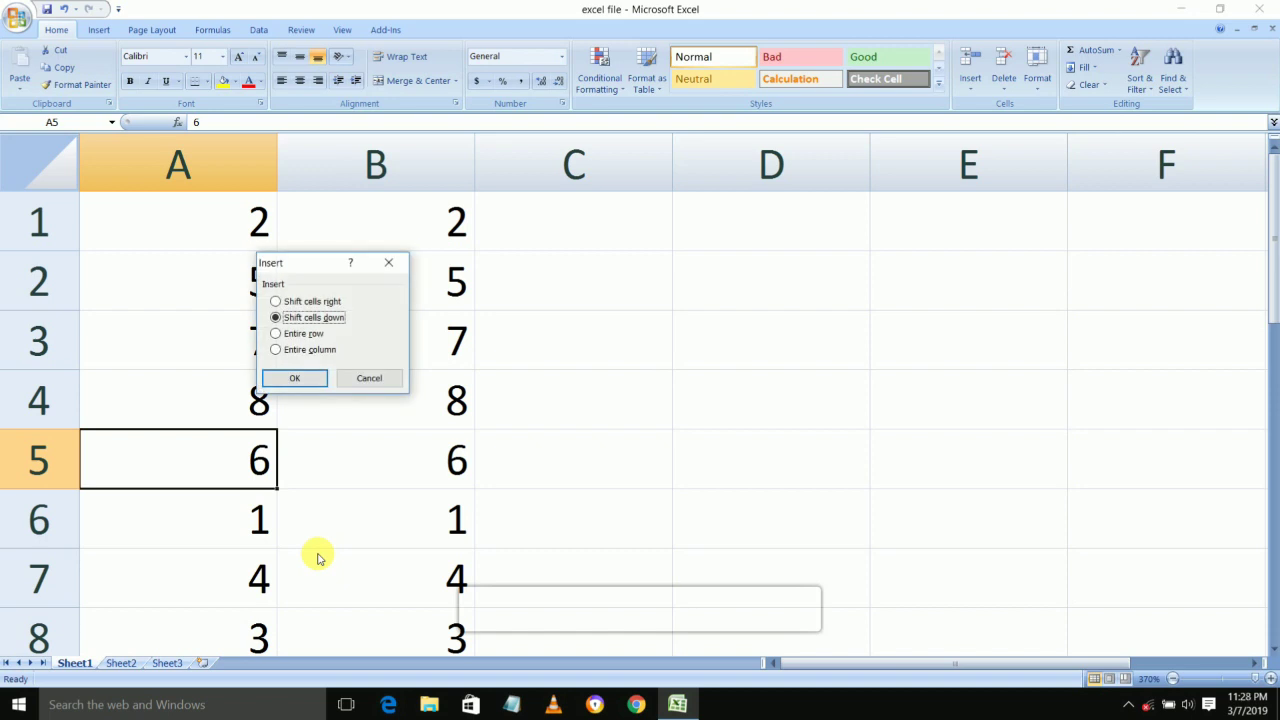
key("Return")
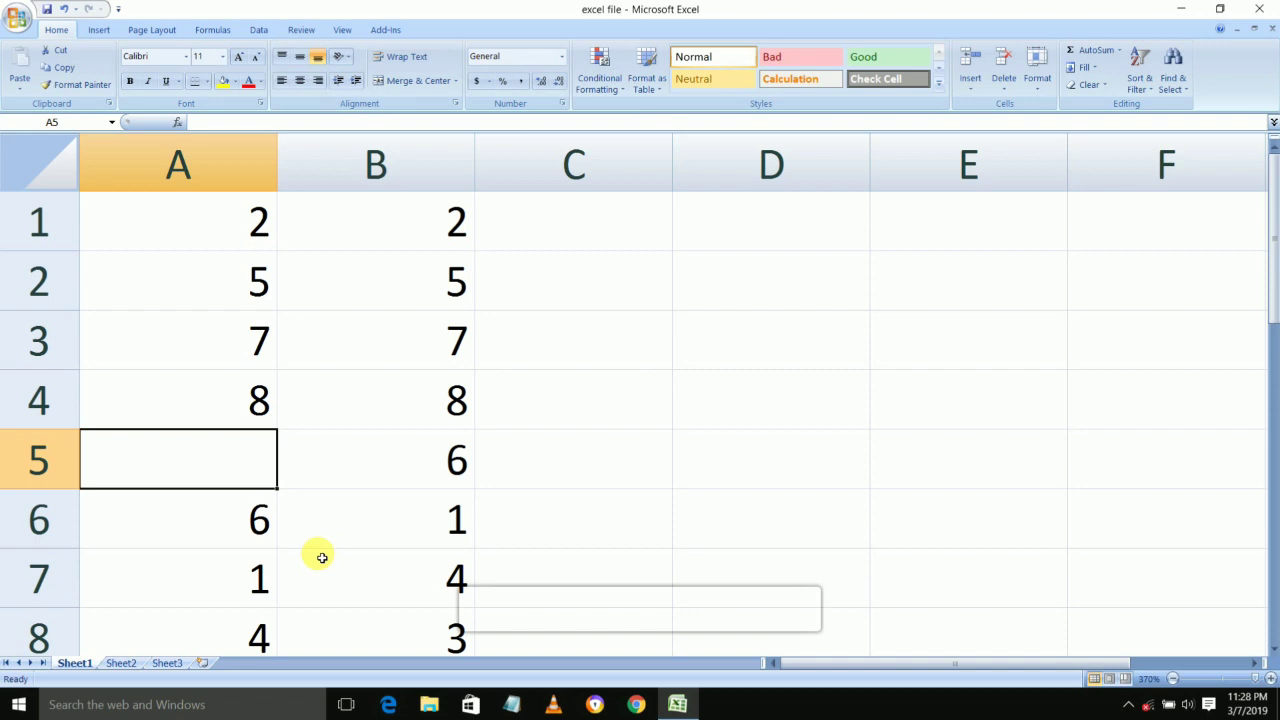
Enter 1, 2, 3 across C4:E4 and again across C3:E3.
key("Right")
key("Right")
key("Up")
type("1\t2\t")
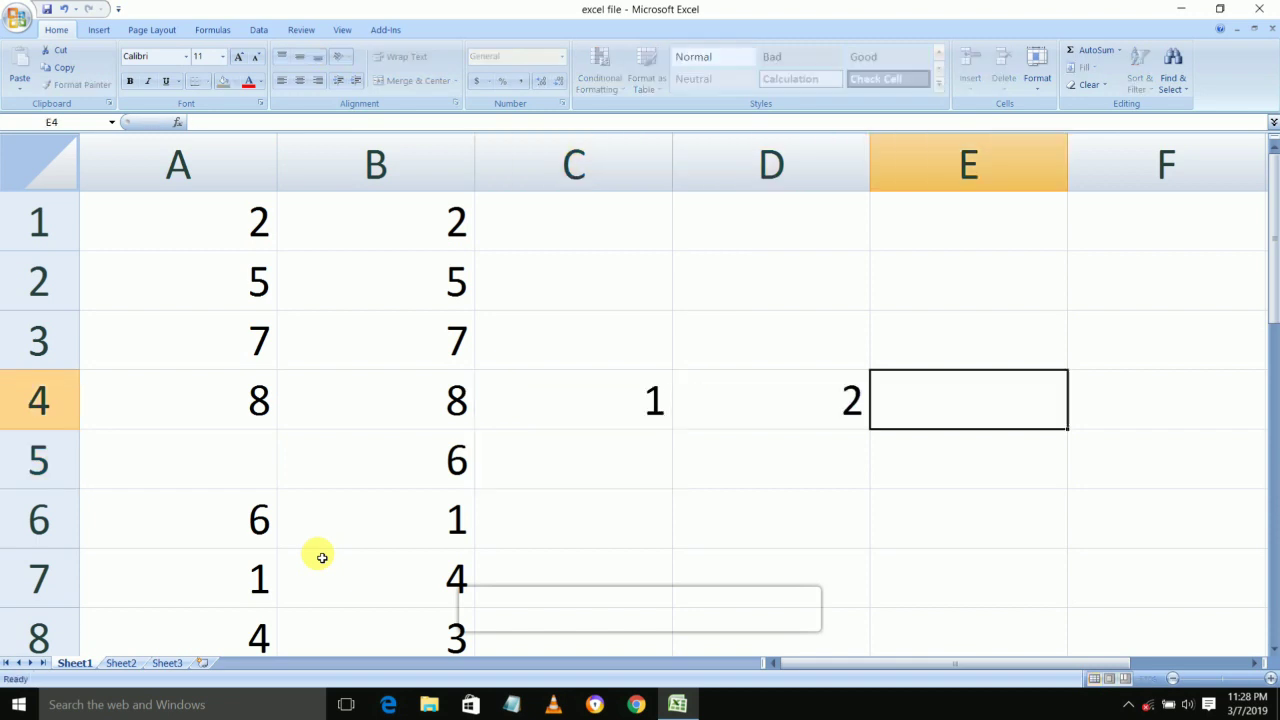
type("3")
key("Up")
key("Left")
key("Left")
type("1\t")
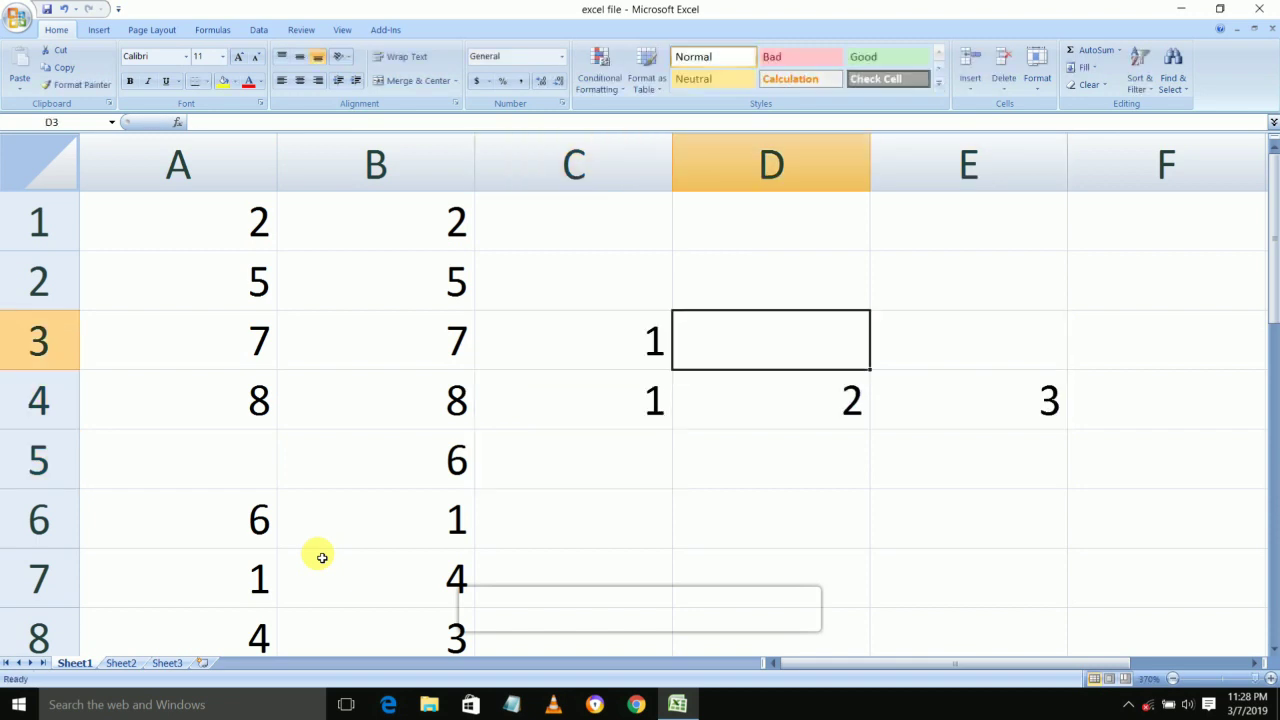
type("2\t3")
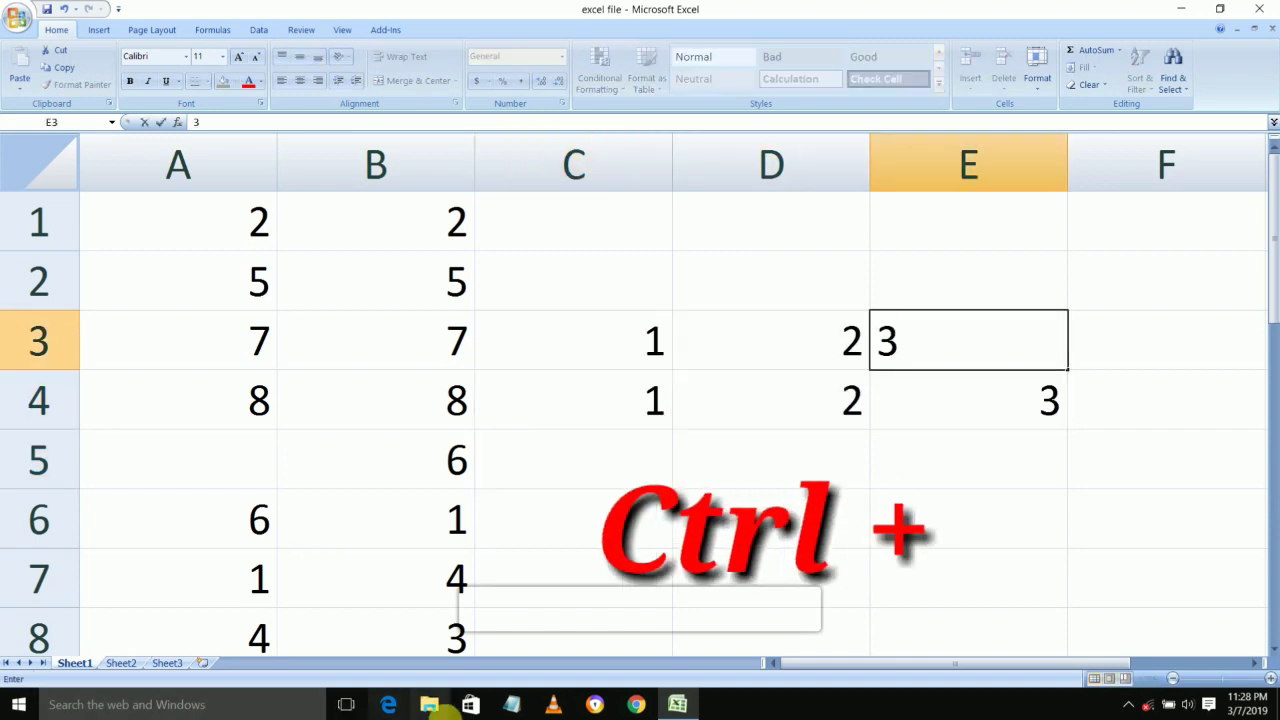
left_click(509, 580)
scroll(529, 540, "down", 2)
scroll(533, 530, "down", 2)
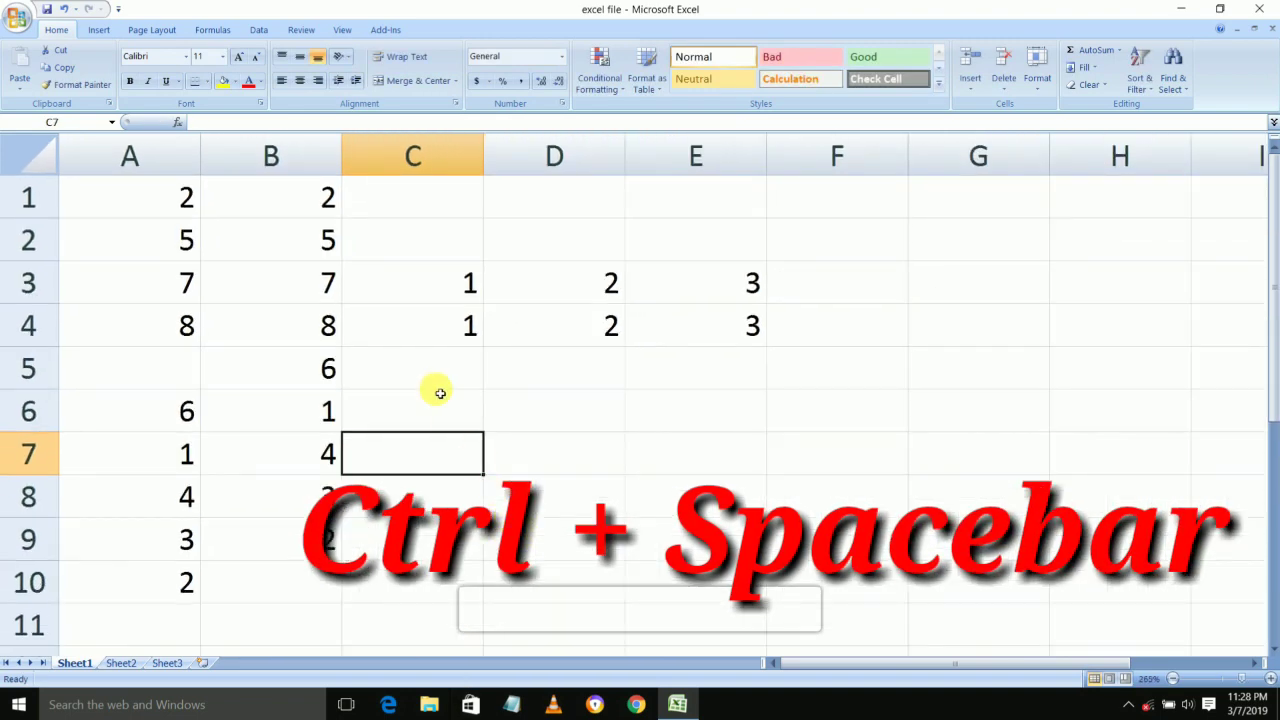
Select the entire column C starting from cell C5, and zoom the view out.
left_click(423, 356)
key("ctrl+space")
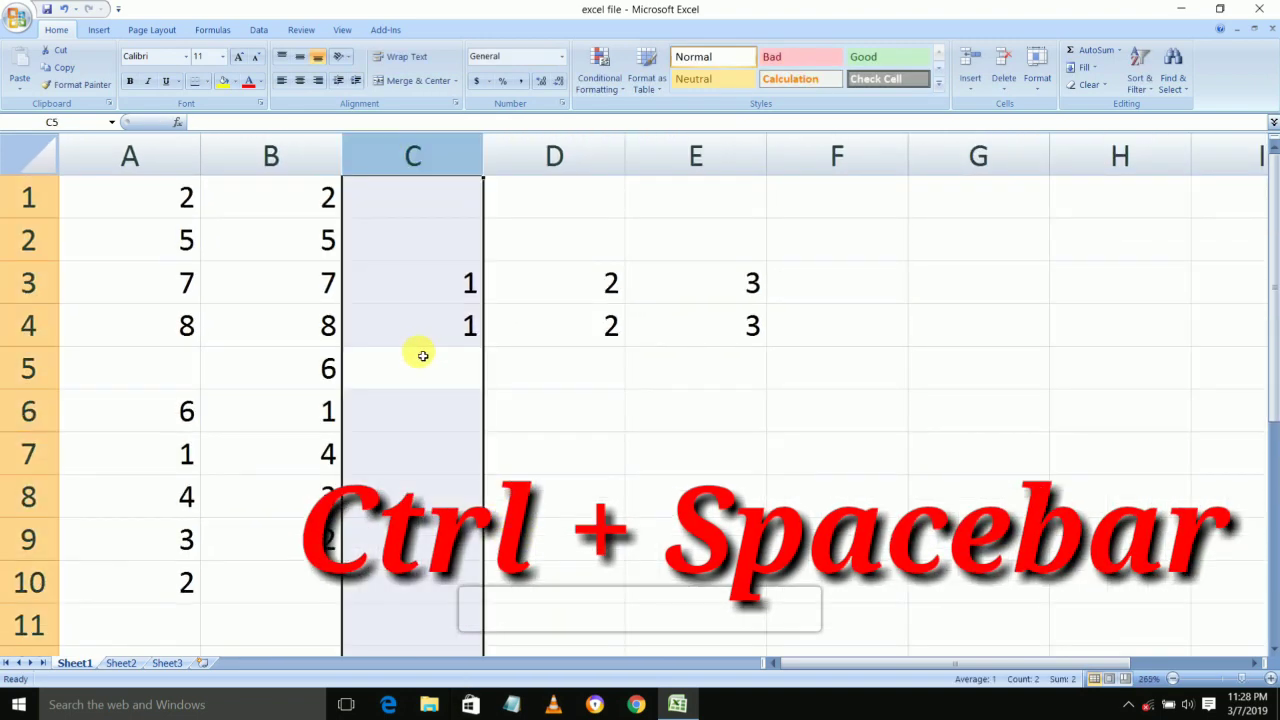
scroll(423, 356, "down", 1)
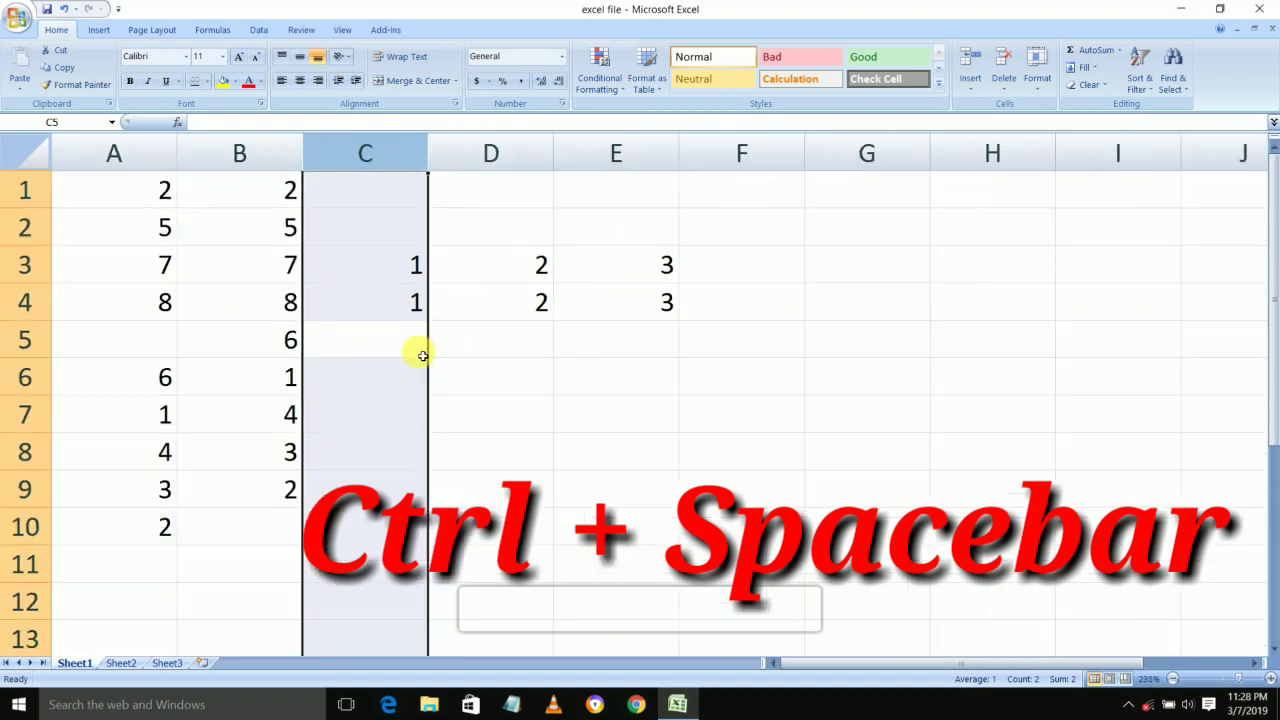
scroll(423, 356, "down", 1)
scroll(423, 356, "down", 2)
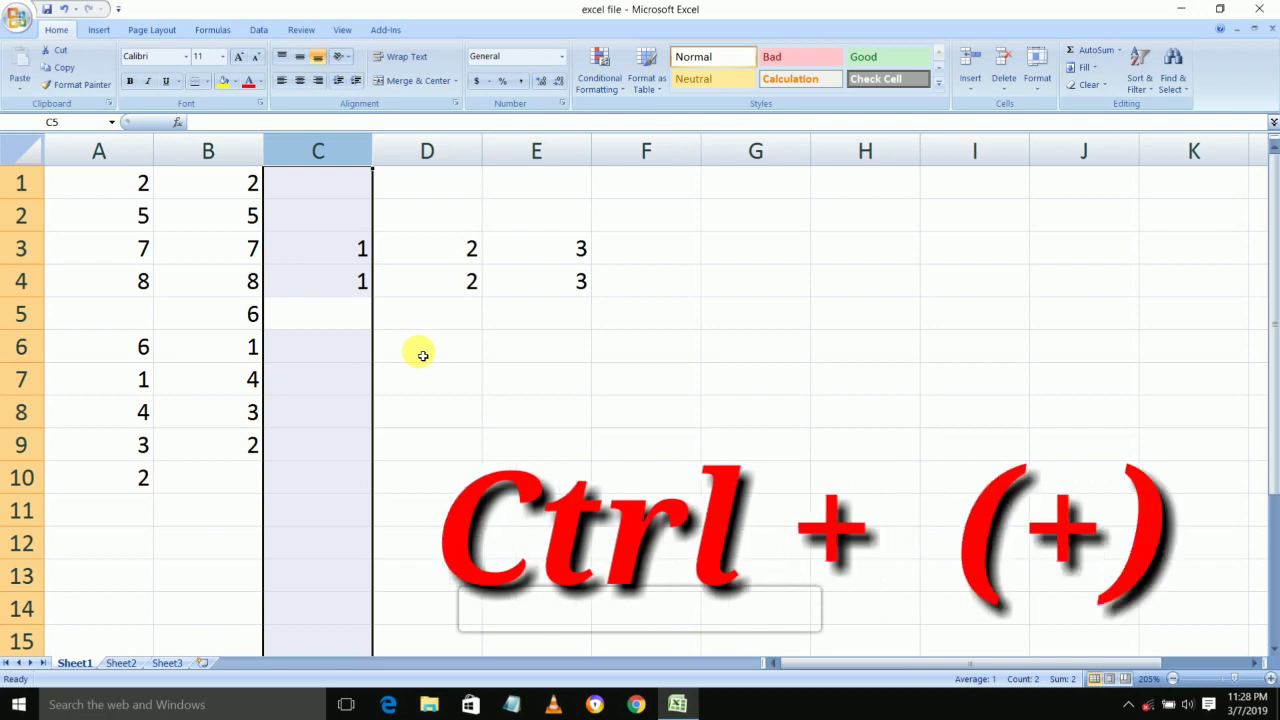
Insert five blank columns at column C with Ctrl++.
key("ctrl+plus")
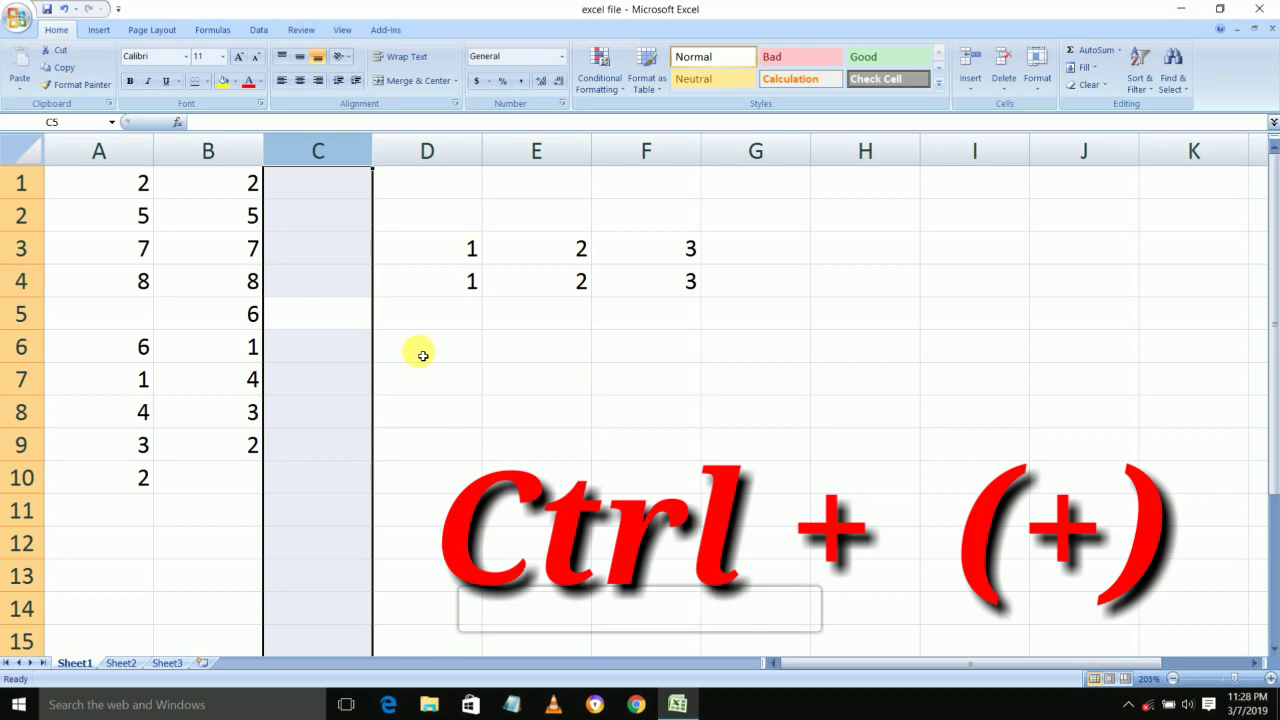
key("ctrl+plus")
key("ctrl+plus")
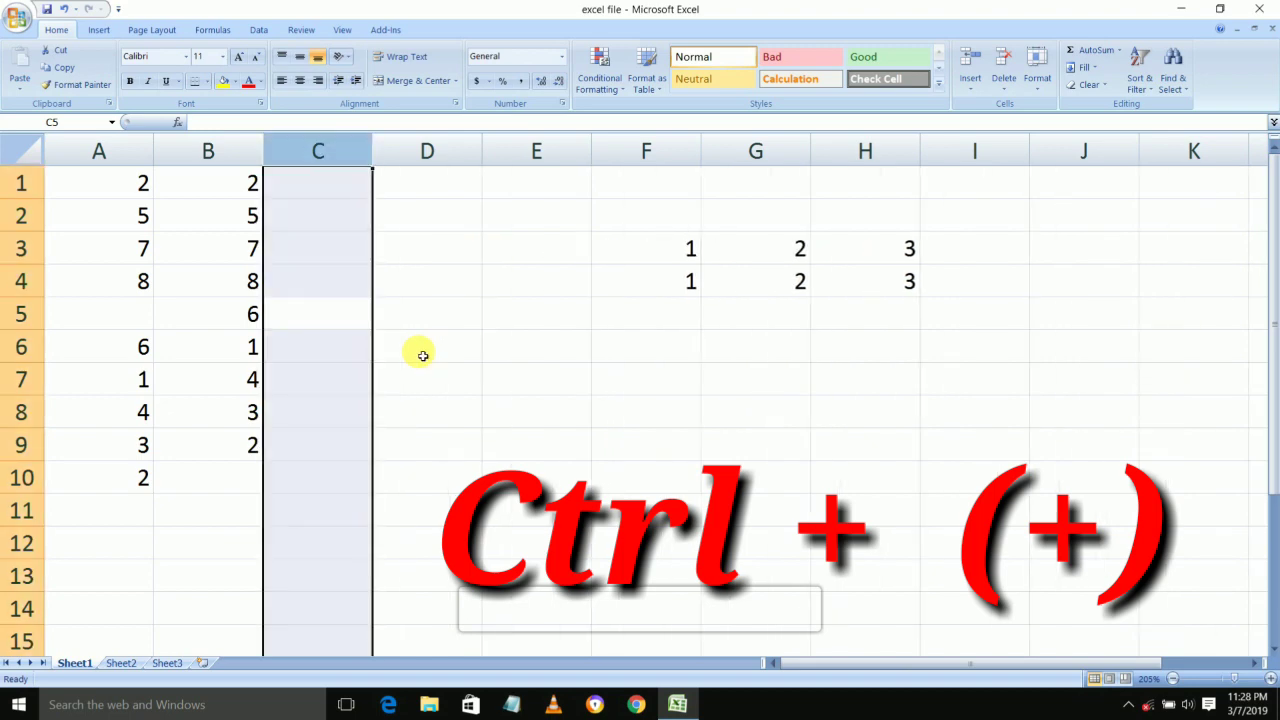
key("ctrl+plus")
key("ctrl+plus")
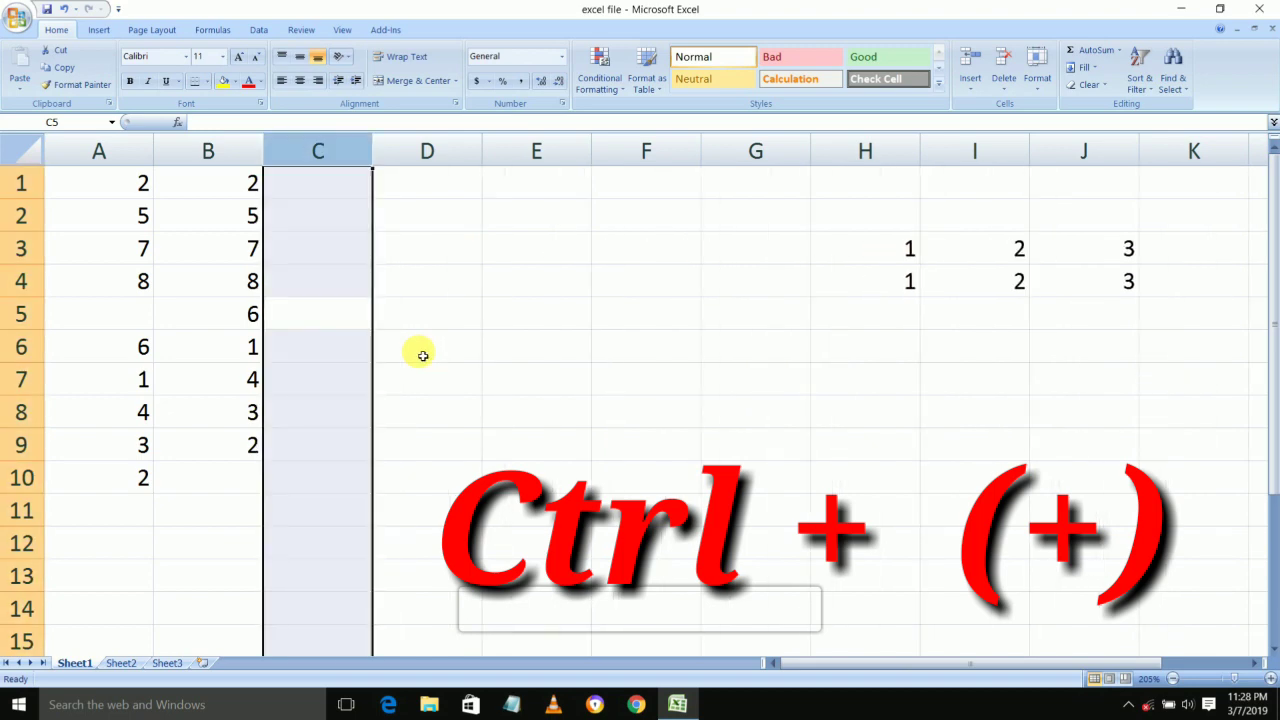
key("ctrl+plus")
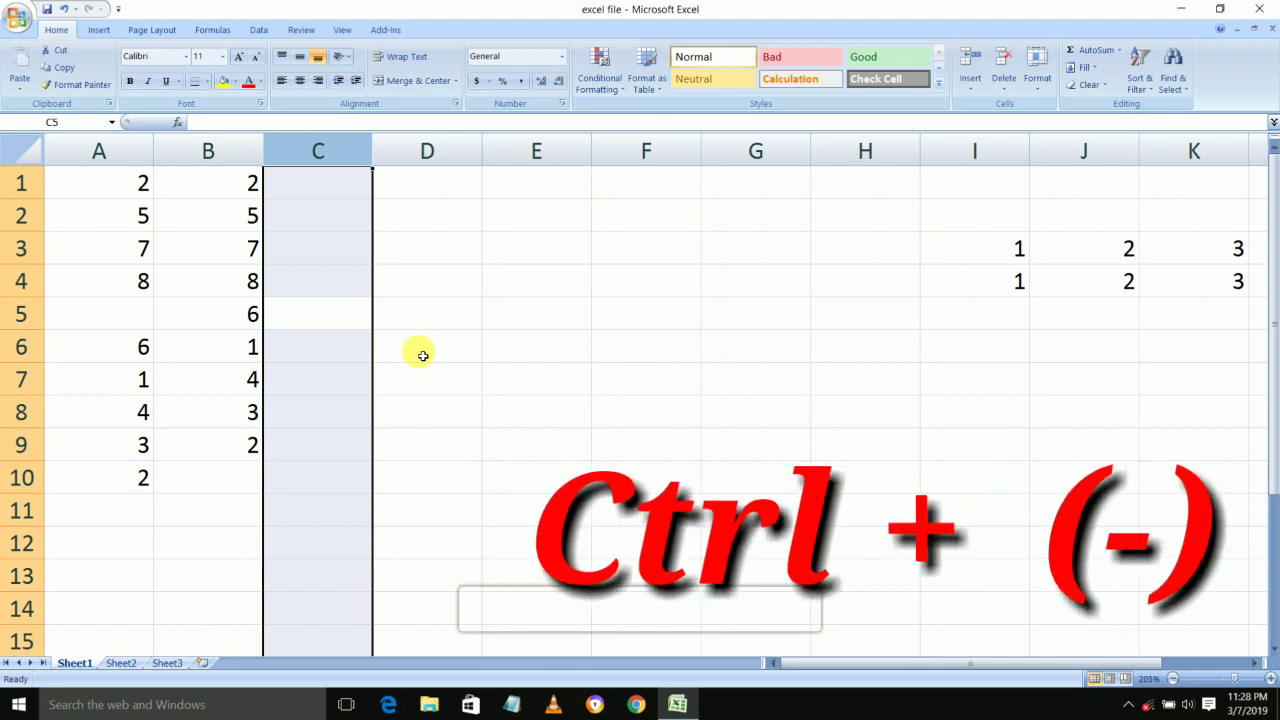
Delete columns at C repeatedly until the 1, 2, 3 values are removed, leaving cell B5 selected.
key("ctrl+minus")
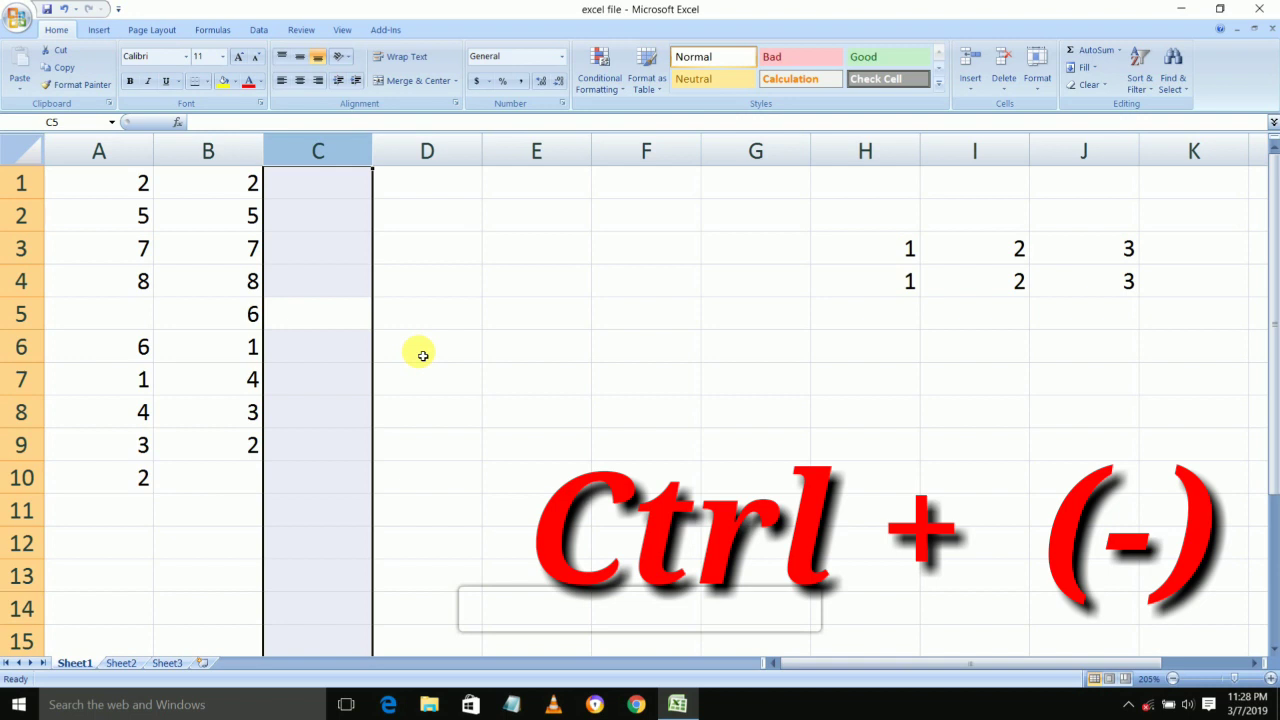
key("ctrl+minus")
key("ctrl+minus")
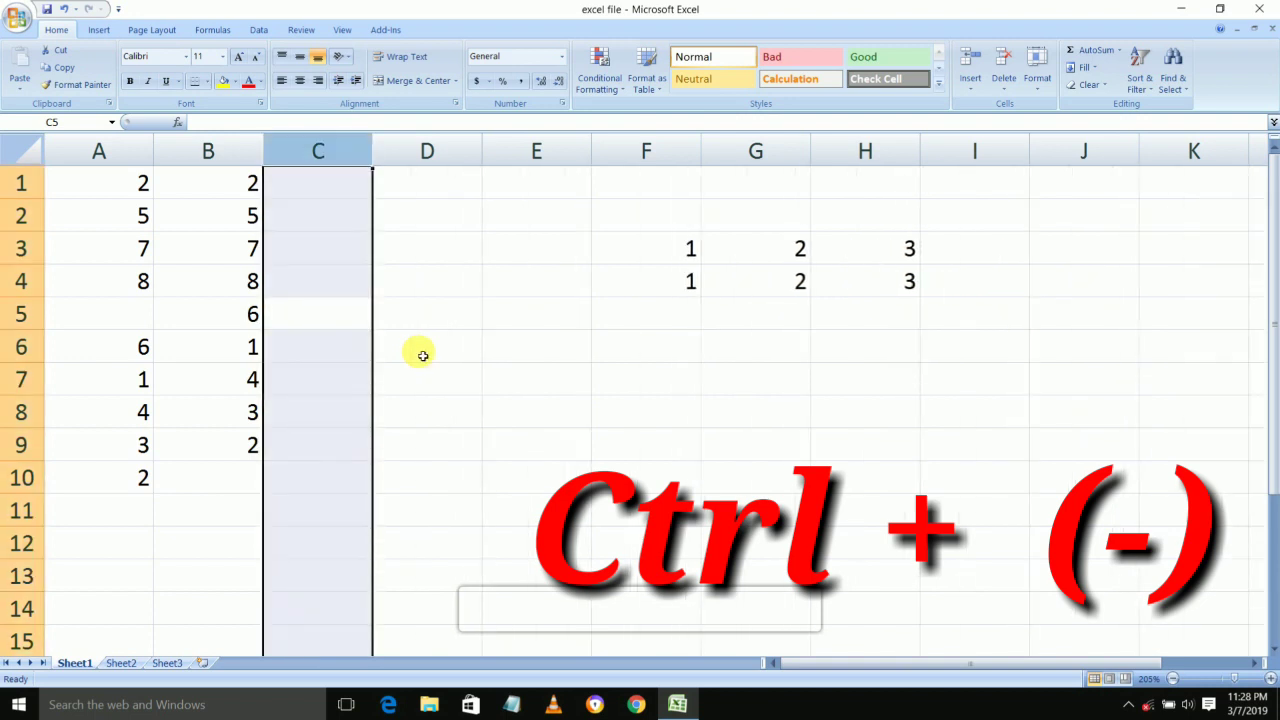
key("ctrl+minus")
key("ctrl+minus")
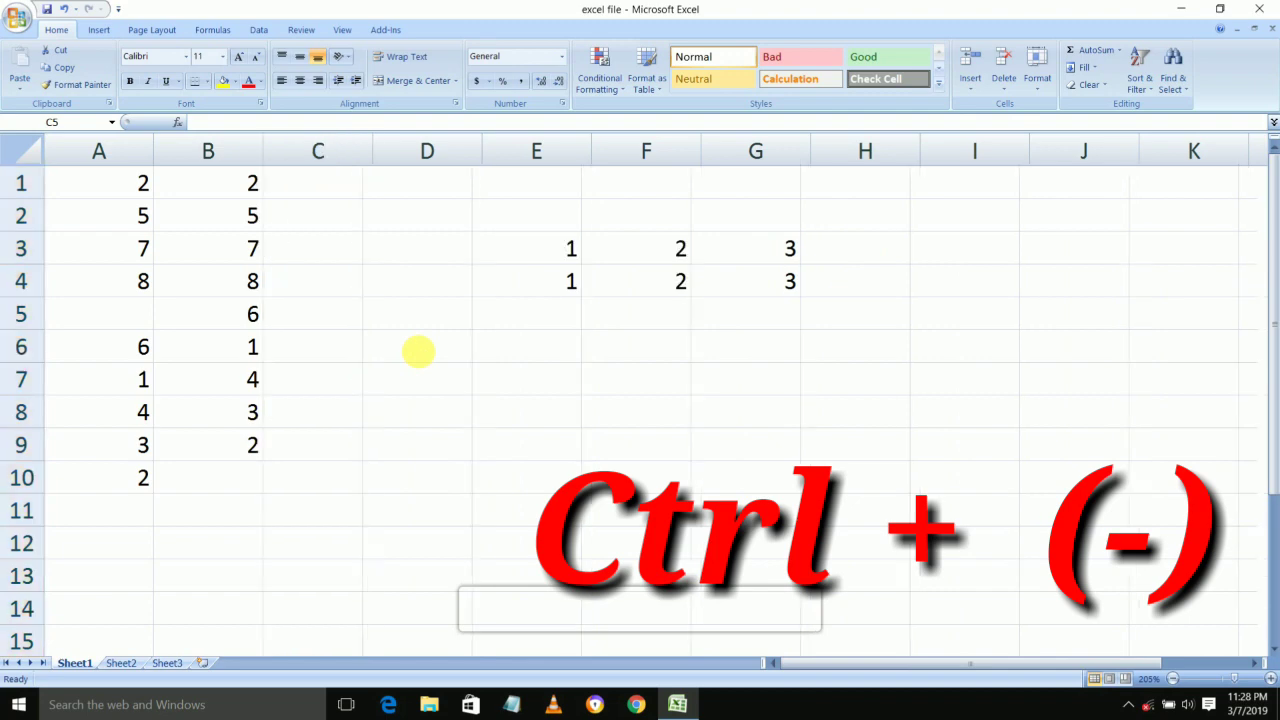
key("ctrl+minus")
key("ctrl+minus")
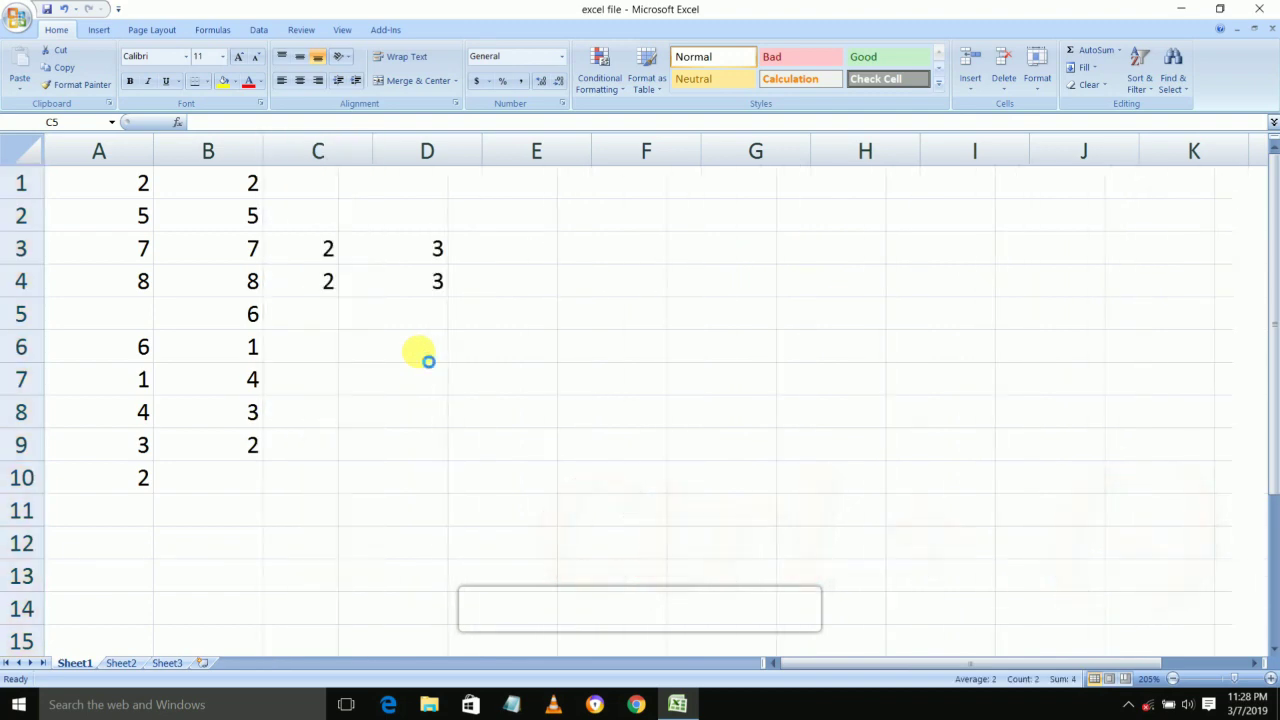
key("ctrl+minus")
key("ctrl+minus")
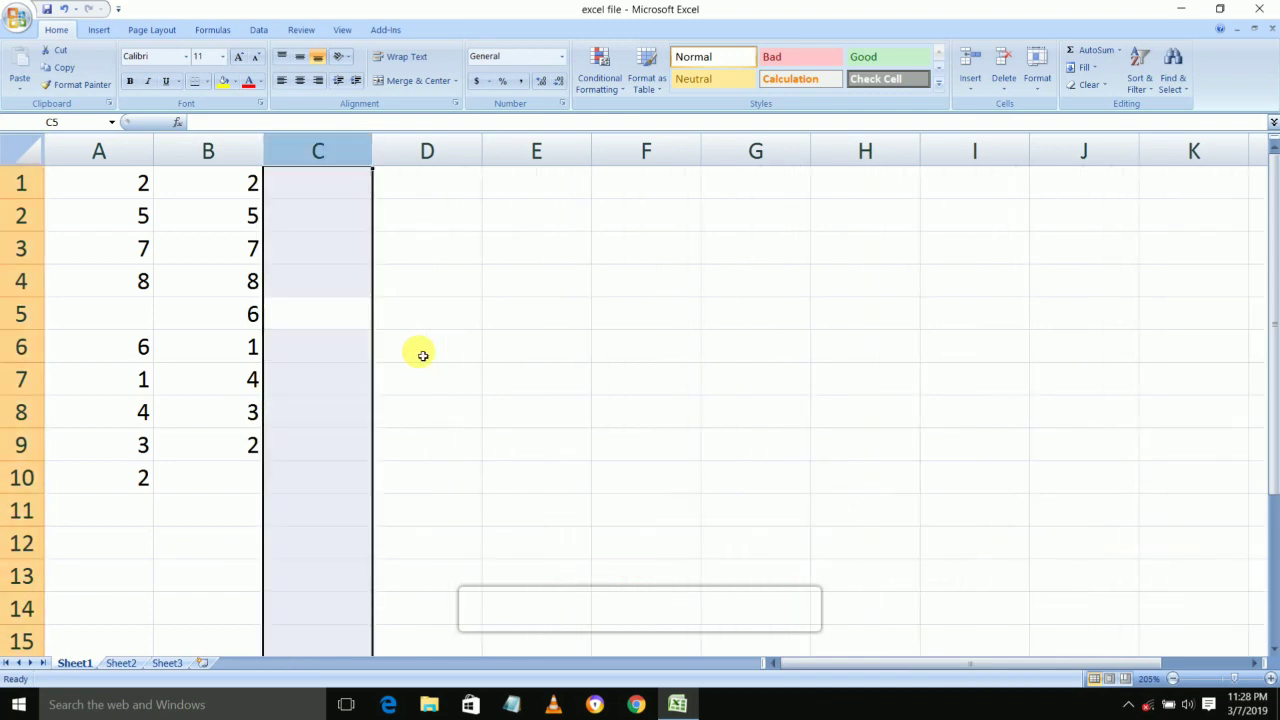
key("Left")
Go to the empty cell A5 and delete it with Shift cells up, aligning columns A and B.
scroll(423, 356, "up", 2, "ctrl")
scroll(423, 356, "up", 2, "ctrl")
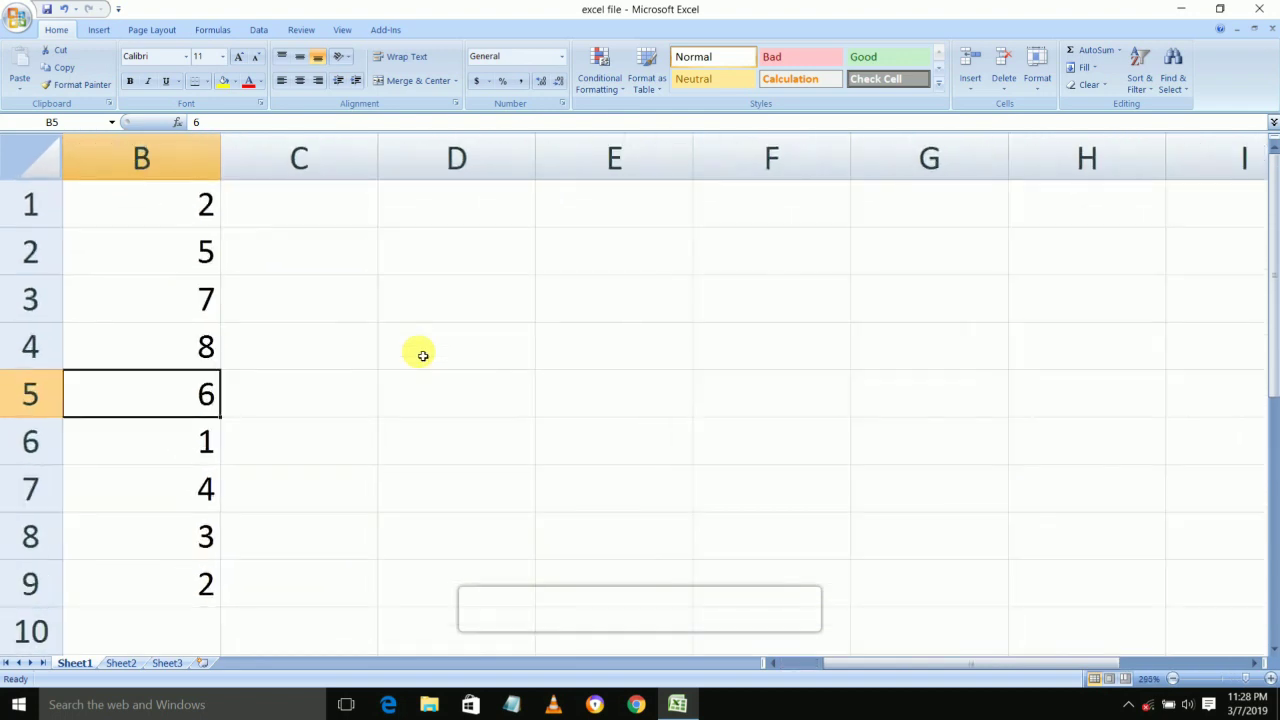
key("ctrl+Home")
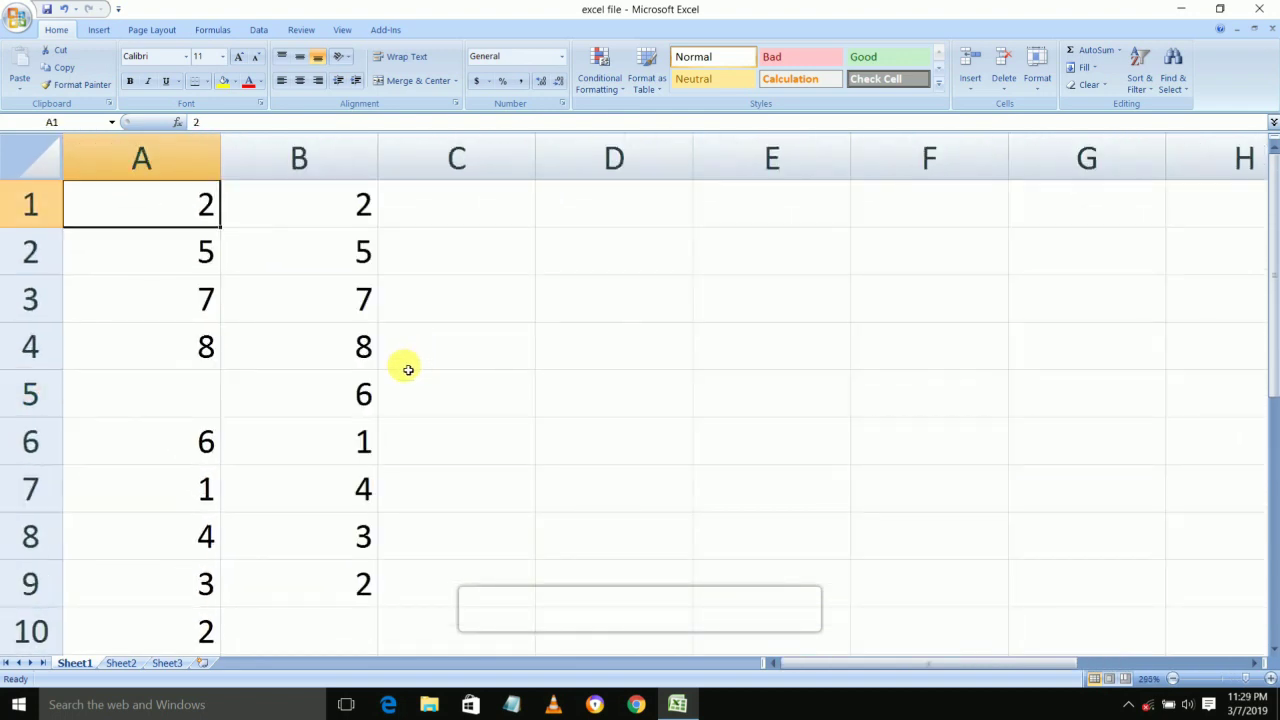
key("Down")
key("ctrl+Down")
key("Down")
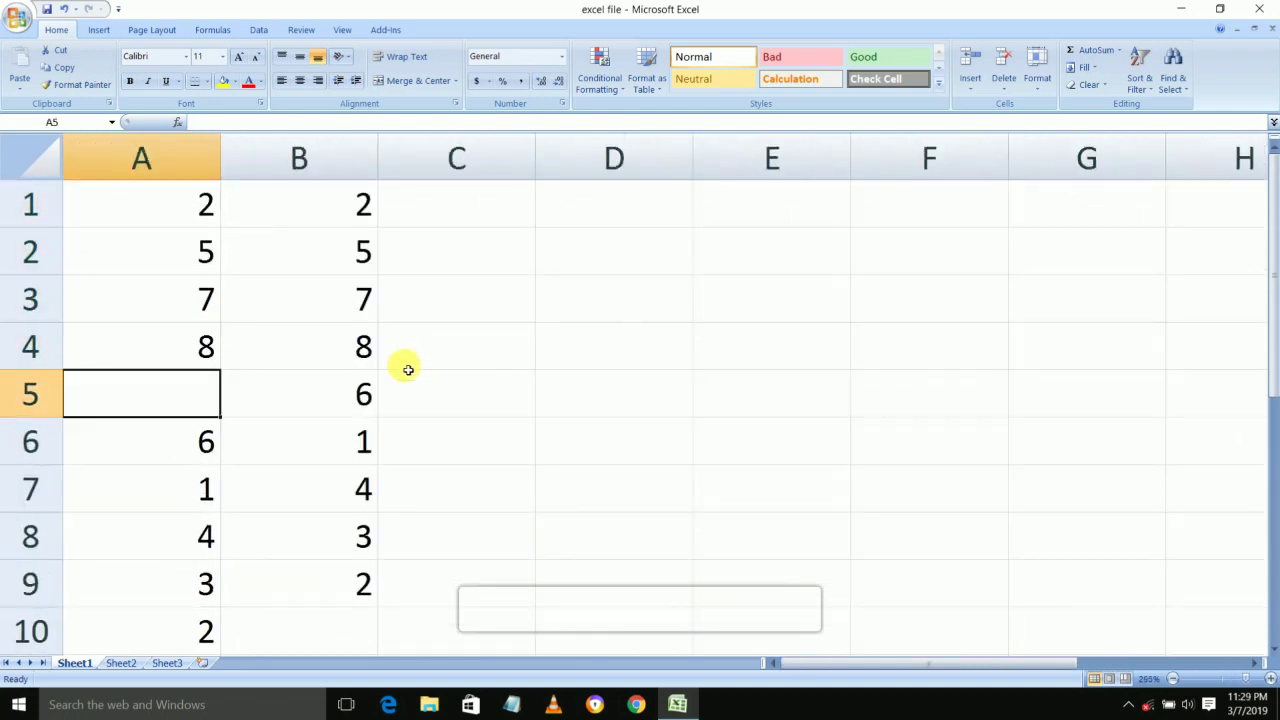
key("ctrl+minus")
key("Return")
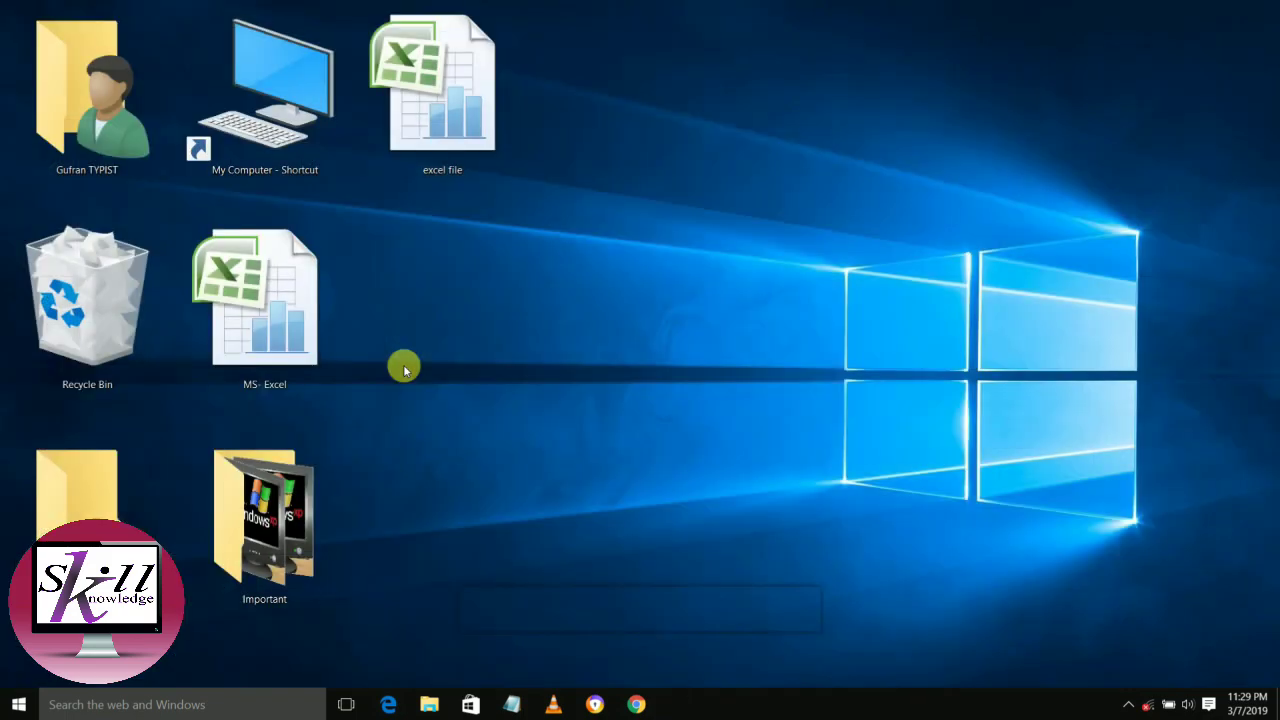
right_click(443, 286)
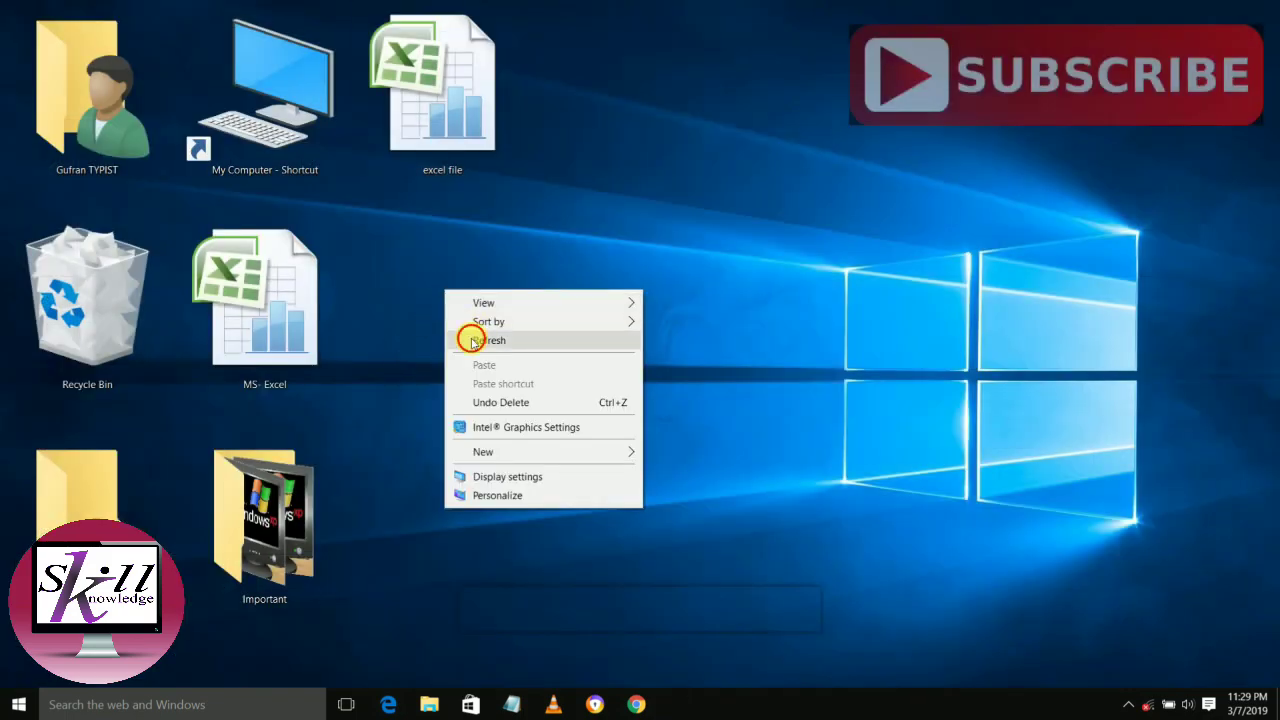
left_click(499, 287)
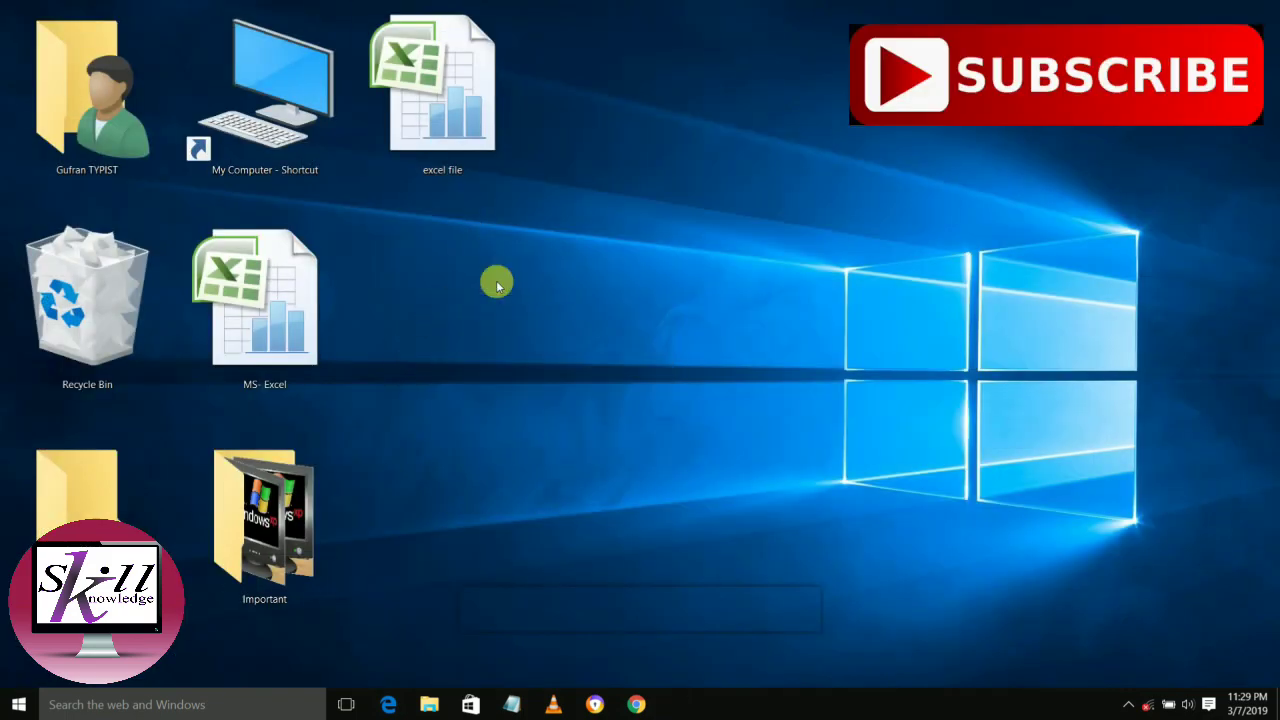